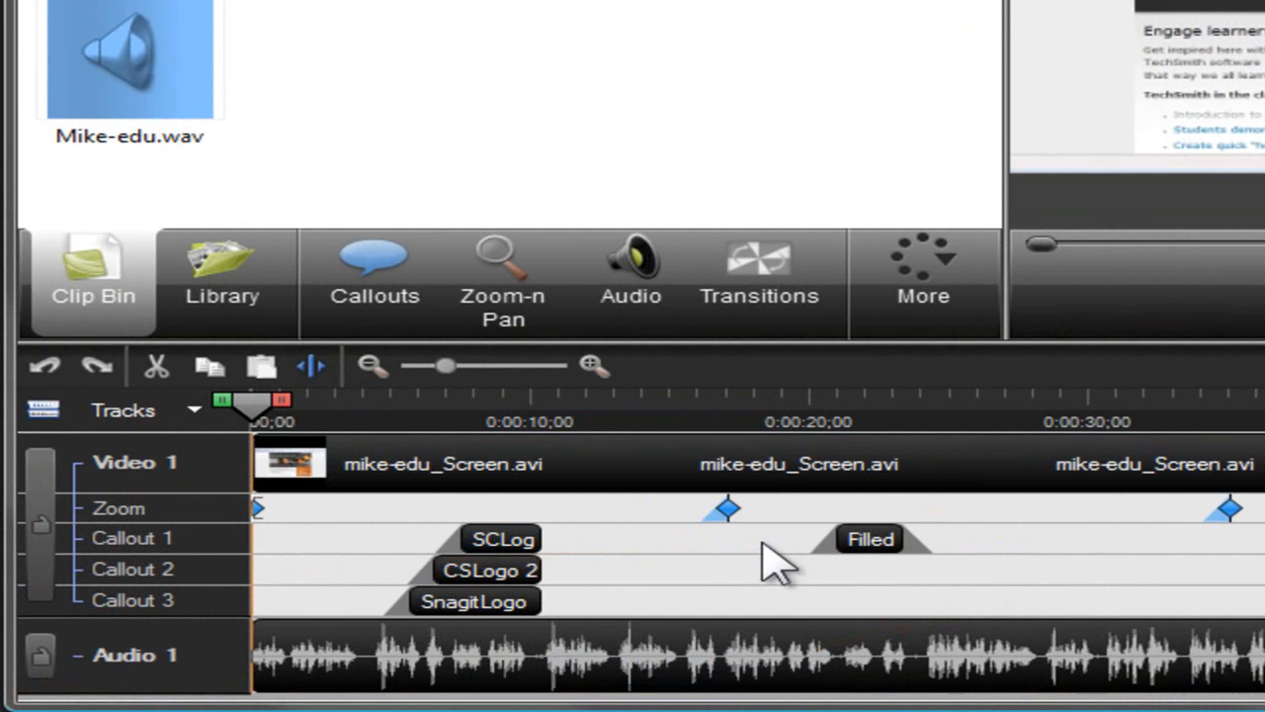
pyautogui.click(592, 368)
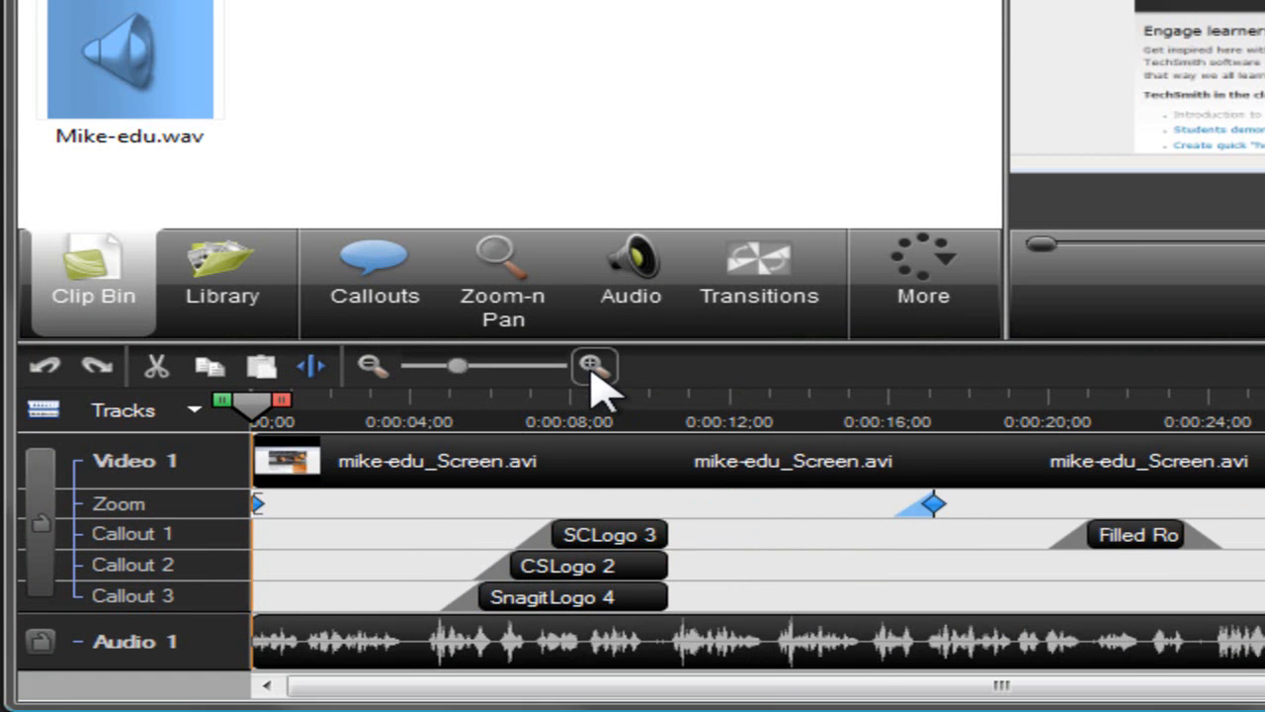
pyautogui.click(592, 367)
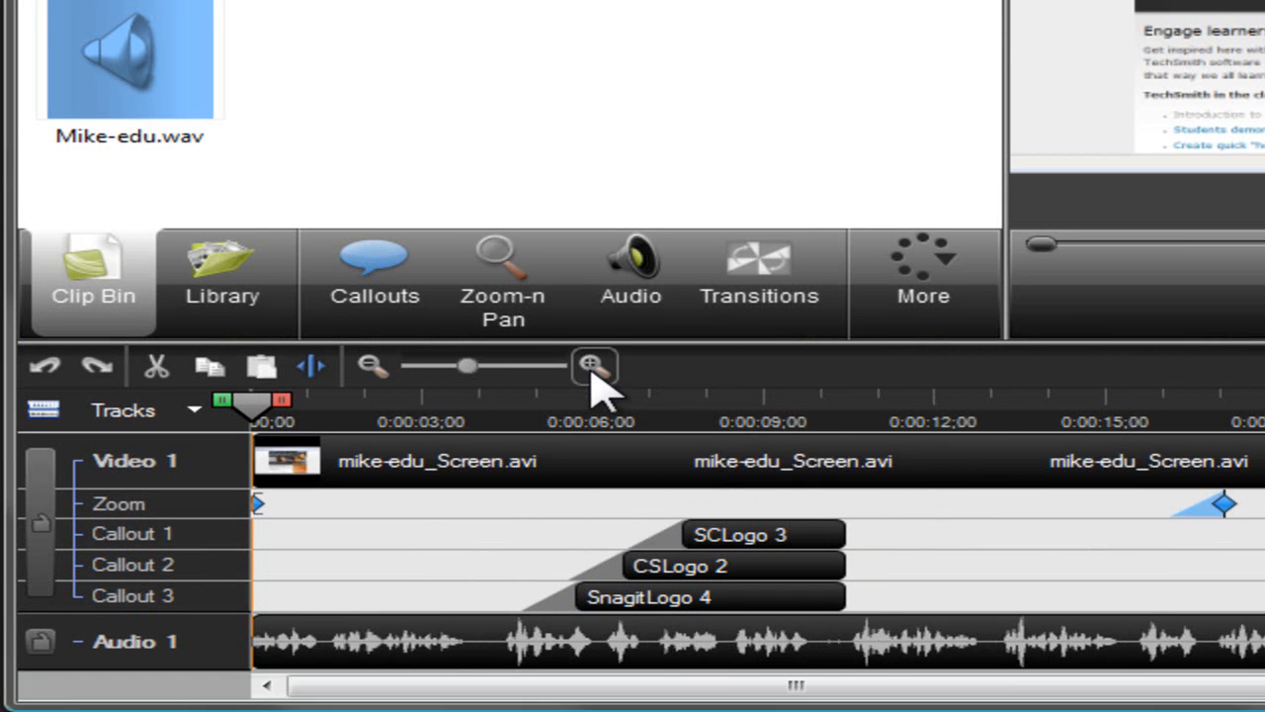
pyautogui.click(371, 366)
pyautogui.click(372, 366)
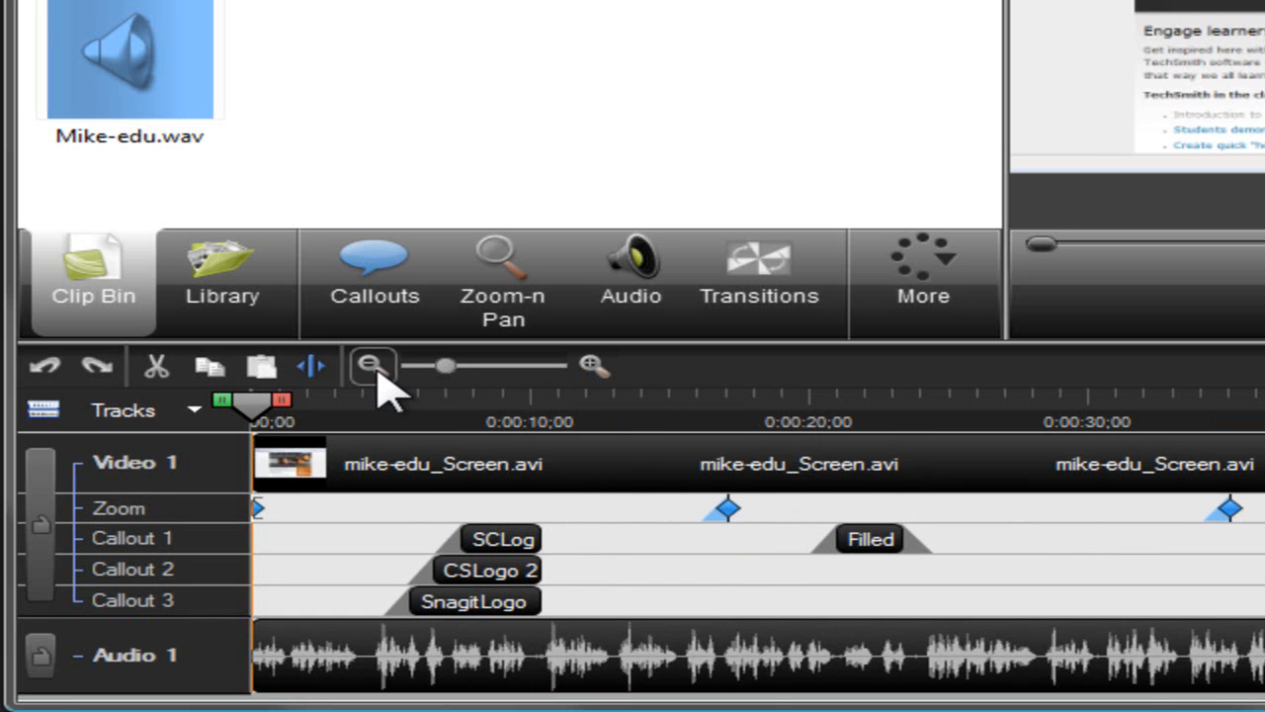
# Move the SCLogo 3 callout to start at 0:00:08;26 and adjust its end to 0:00:14;01.
pyautogui.click(525, 546)
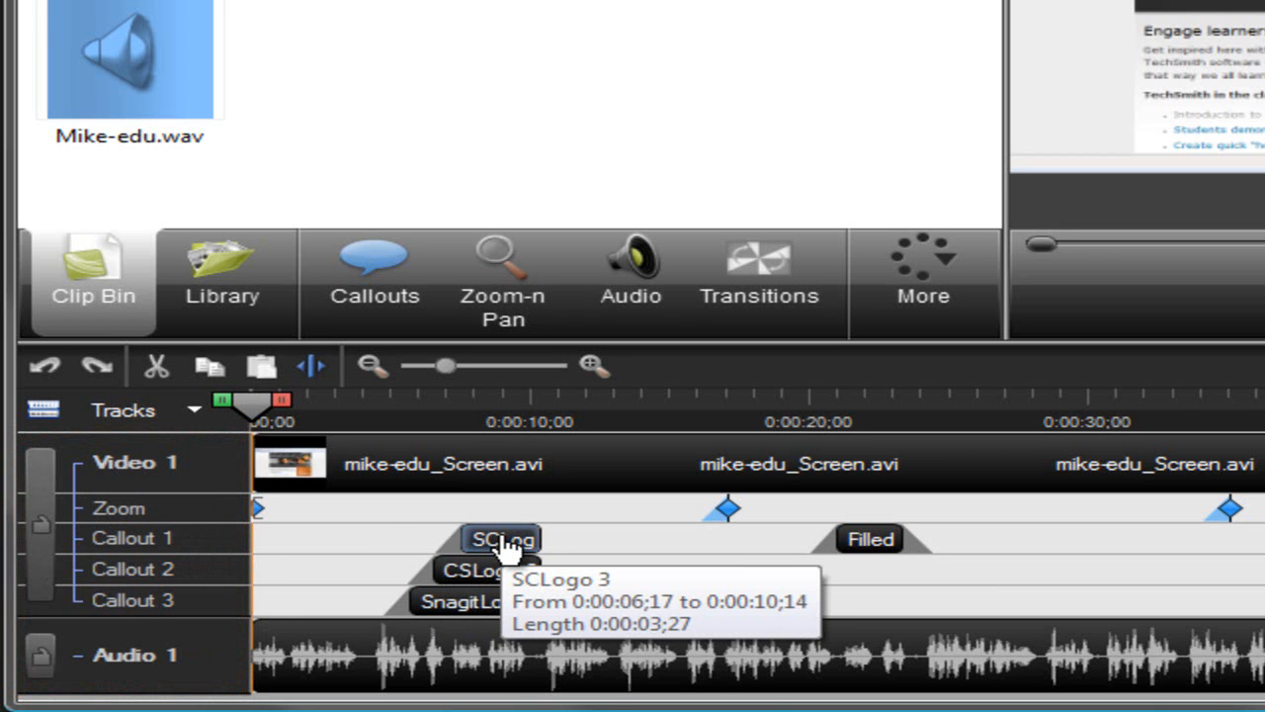
pyautogui.moveTo(504, 546)
pyautogui.mouseDown()
pyautogui.moveTo(633, 546)
pyautogui.moveTo(524, 537)
pyautogui.mouseUp()
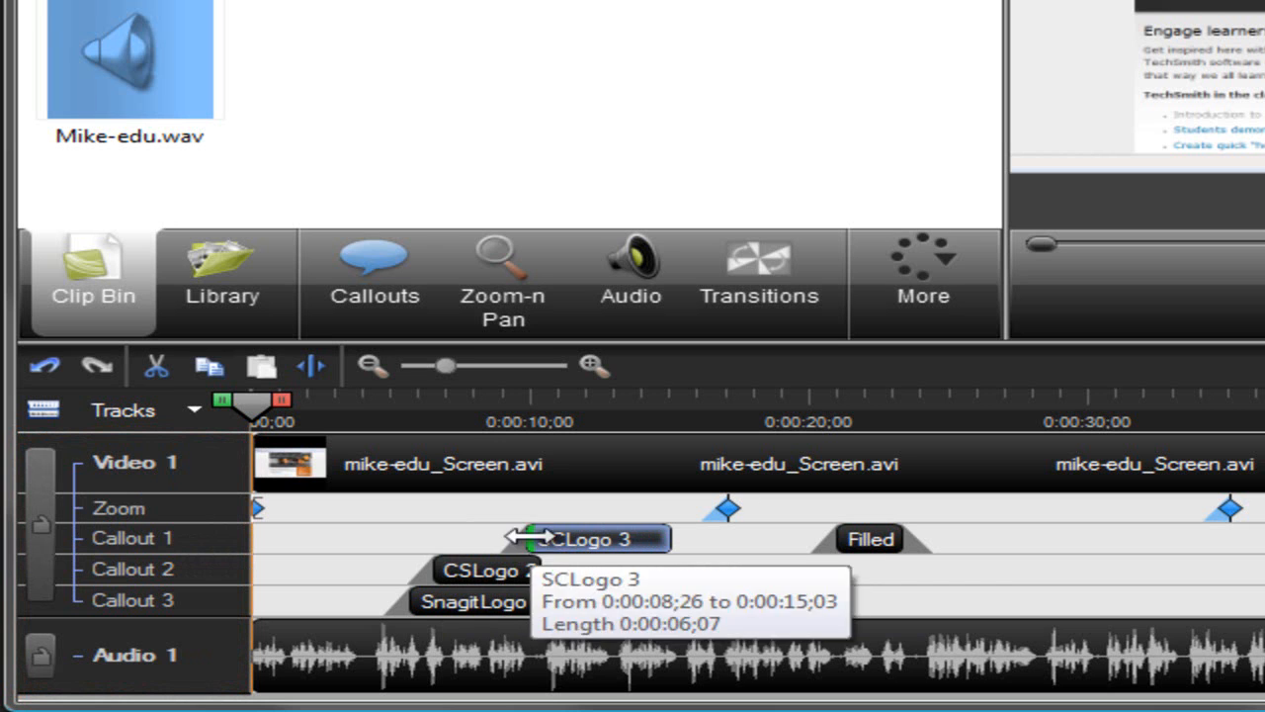
pyautogui.moveTo(672, 537); pyautogui.dragTo(642, 535)
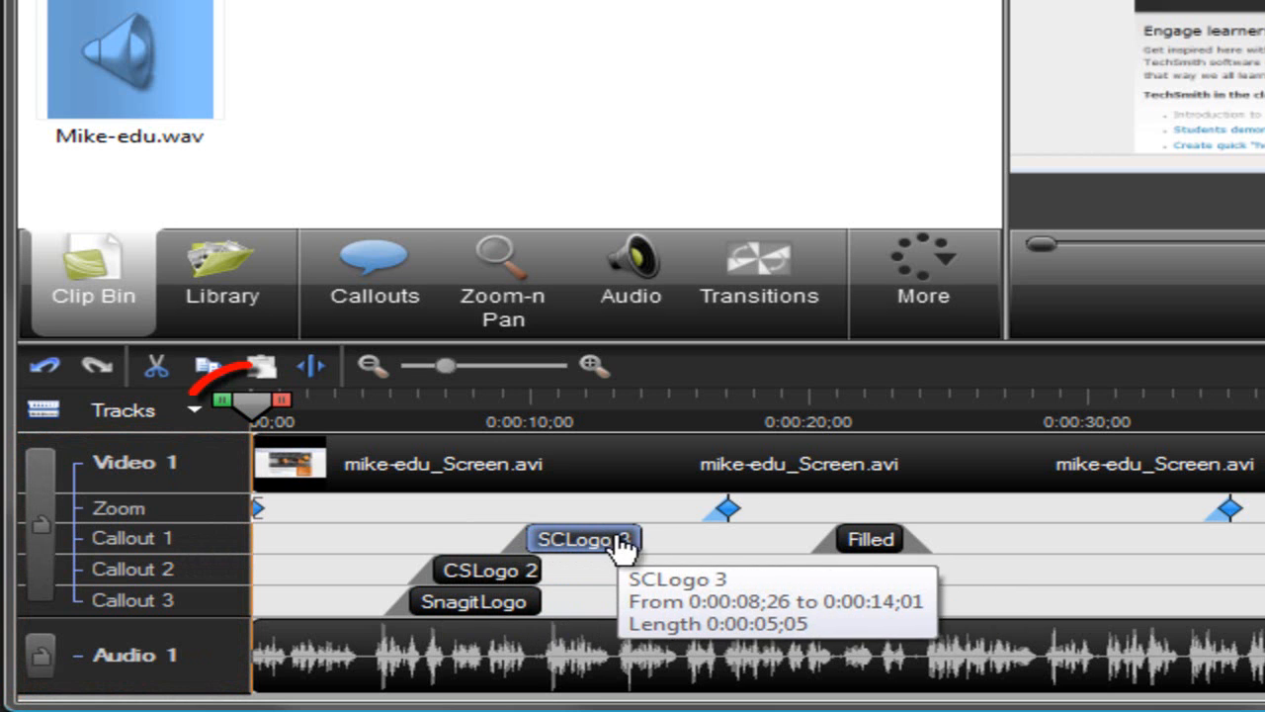
pyautogui.moveTo(274, 453); pyautogui.dragTo(493, 447)
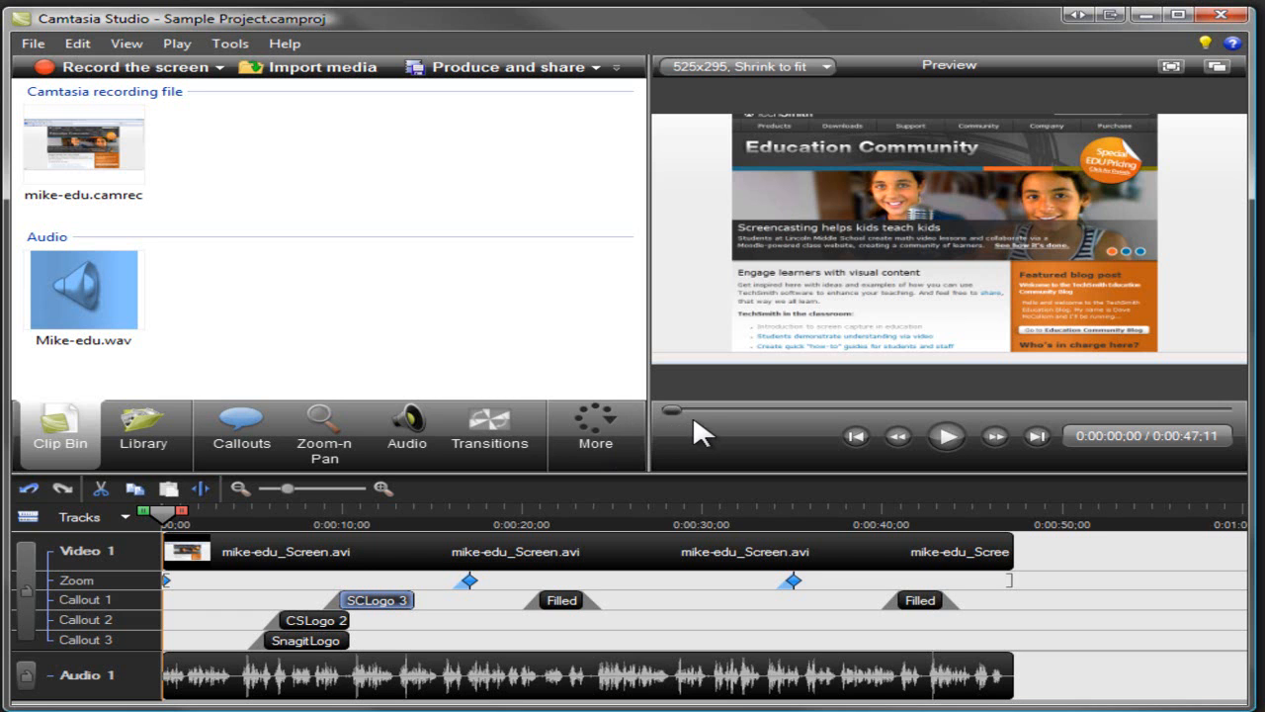
# Play the preview and try out a timeline selection starting at 0:00:10;27, collapsing it back to the playhead.
pyautogui.click(946, 438)
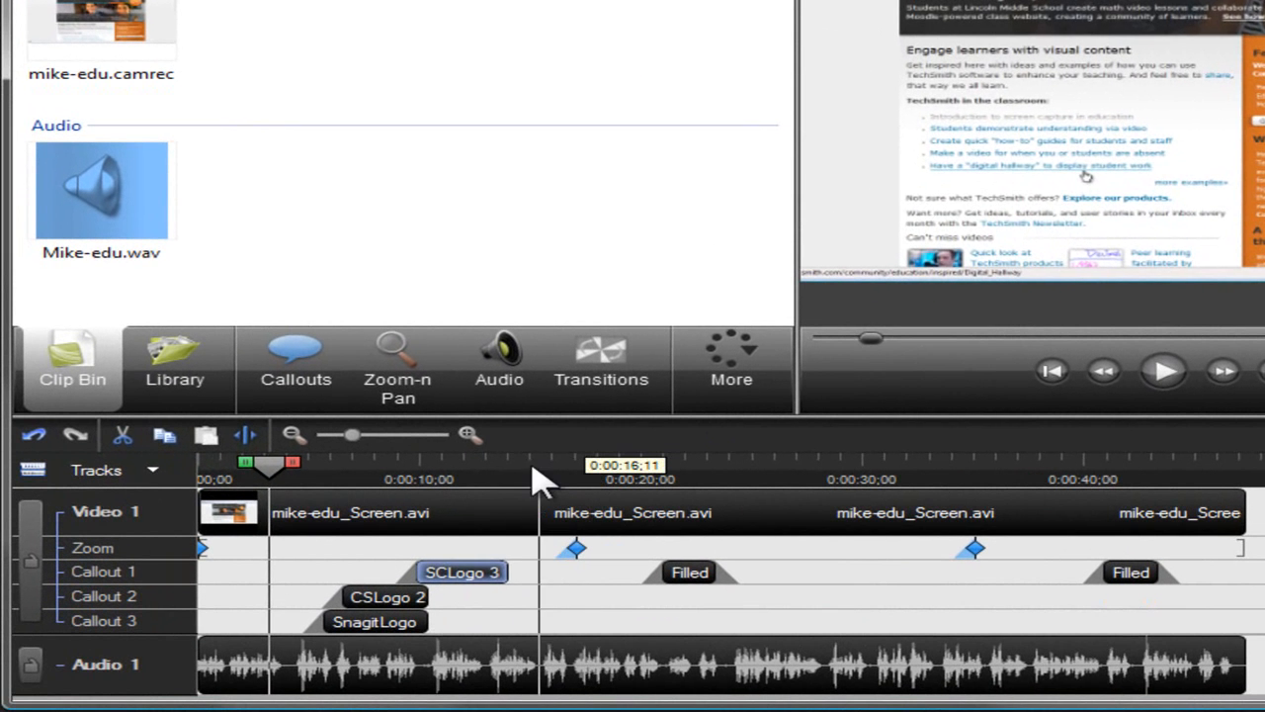
pyautogui.click(521, 481)
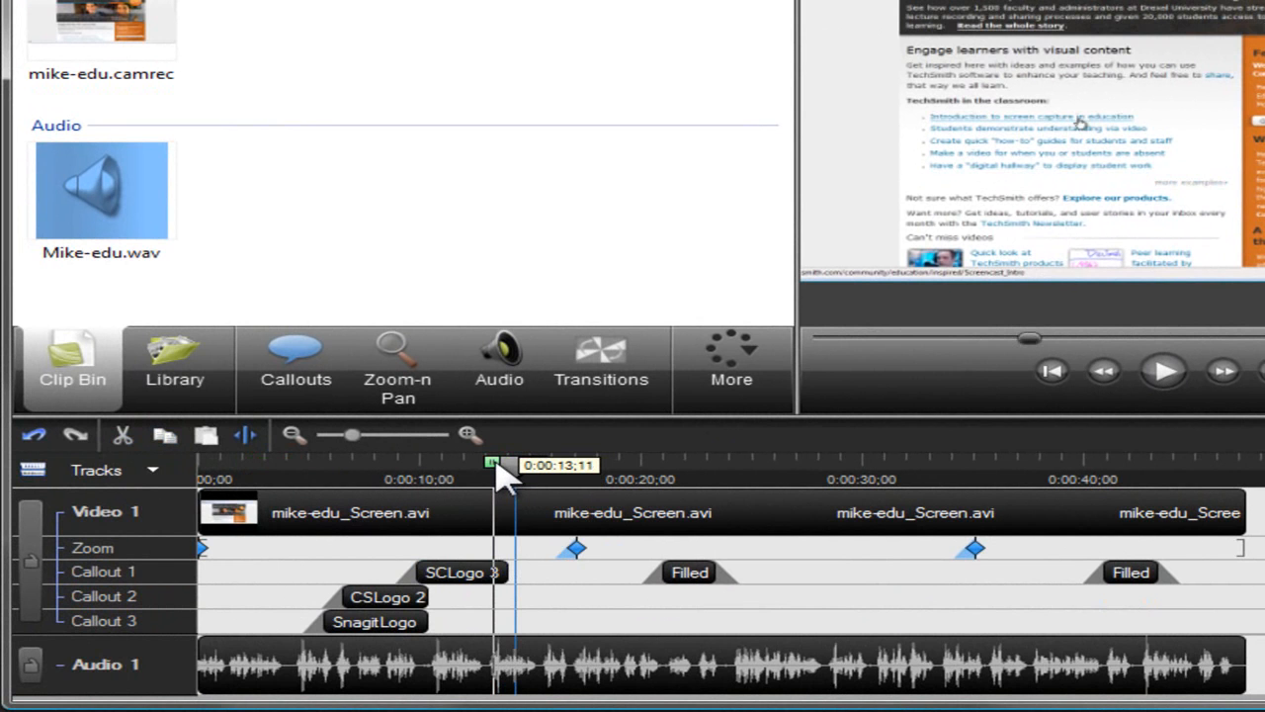
pyautogui.moveTo(502, 478); pyautogui.dragTo(425, 478)
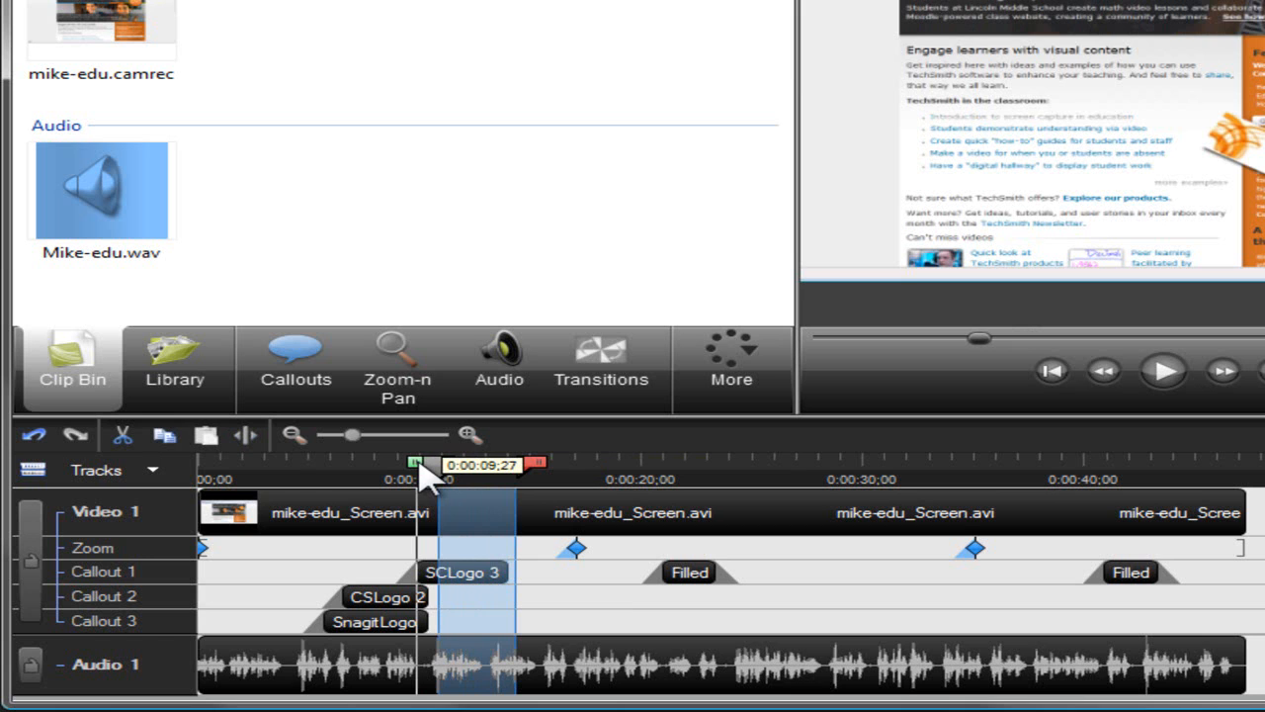
pyautogui.moveTo(534, 463)
pyautogui.mouseDown()
pyautogui.moveTo(517, 478)
pyautogui.moveTo(529, 482)
pyautogui.moveTo(533, 463)
pyautogui.moveTo(665, 468)
pyautogui.moveTo(649, 481)
pyautogui.moveTo(447, 480)
pyautogui.mouseUp()
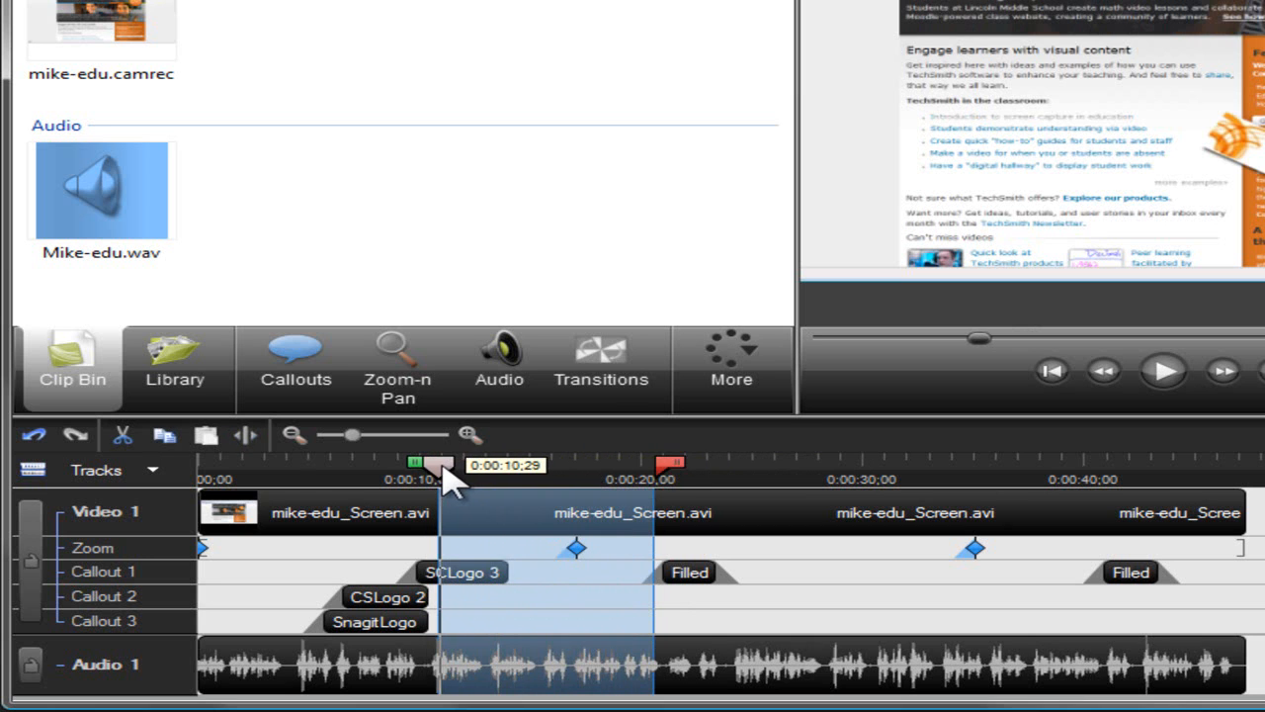
pyautogui.click(445, 478)
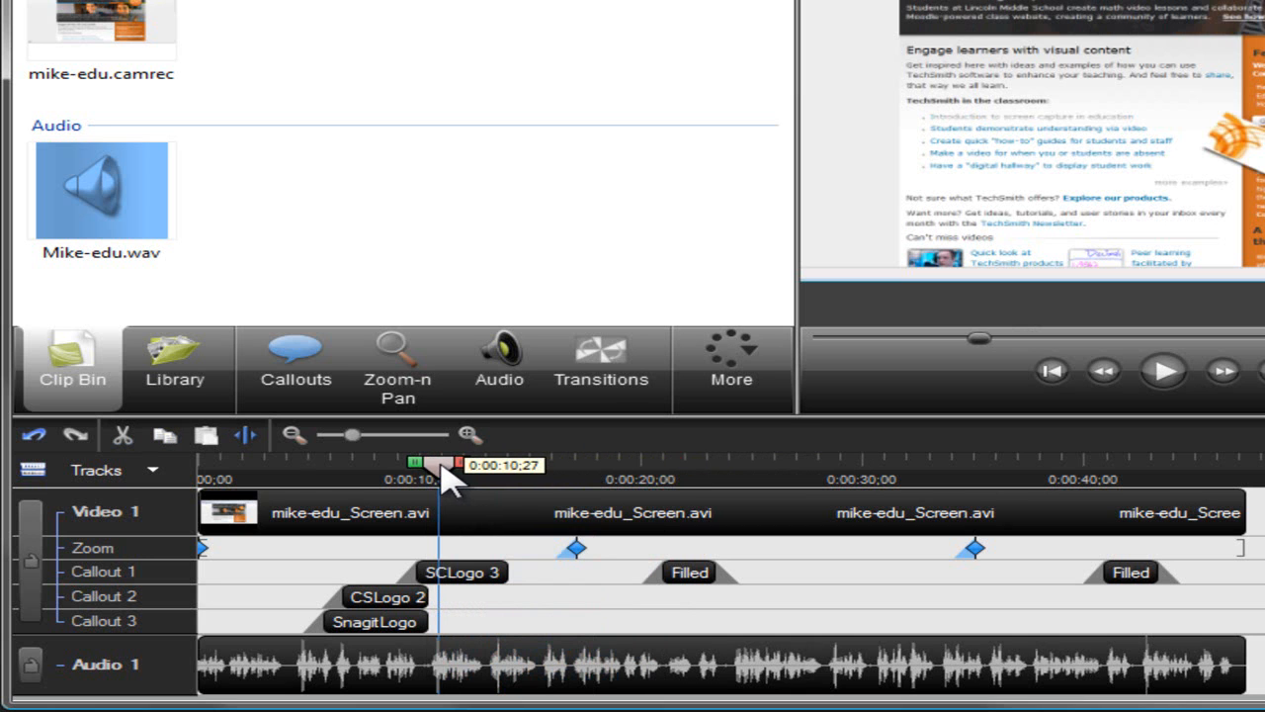
# Split the video and audio clips at 0:00:04;07.
pyautogui.click(294, 472)
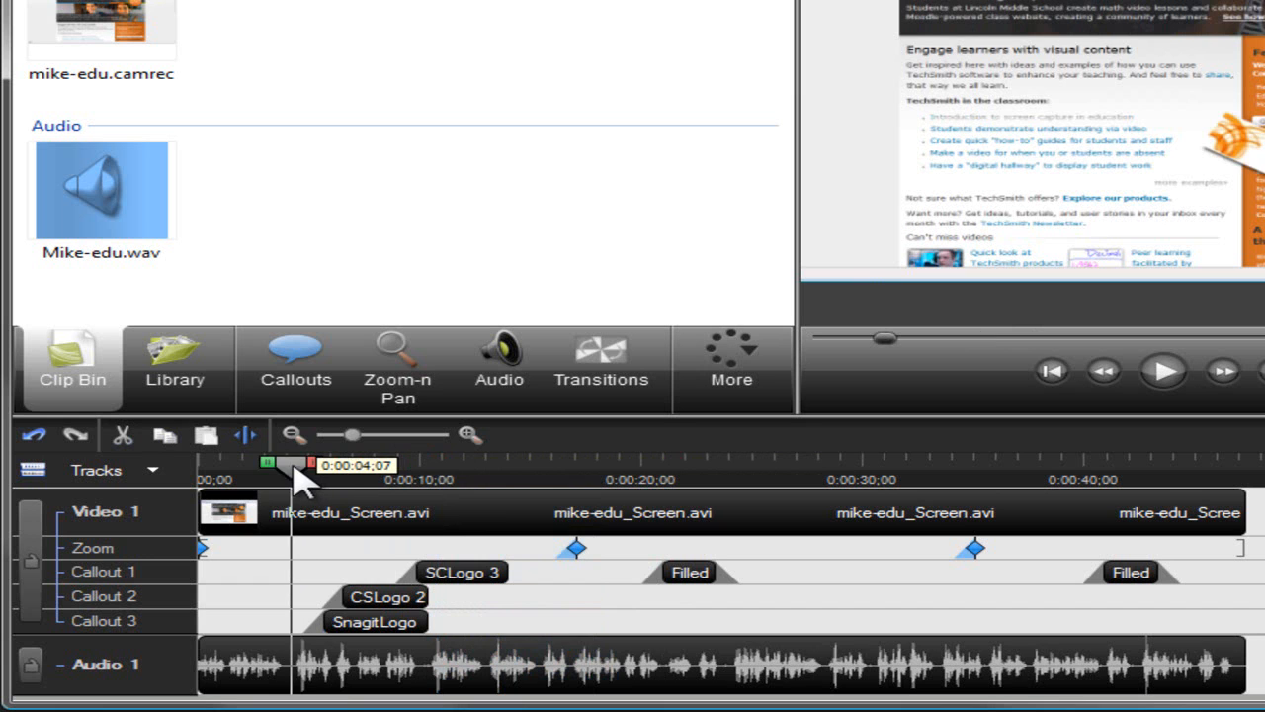
pyautogui.click(247, 435)
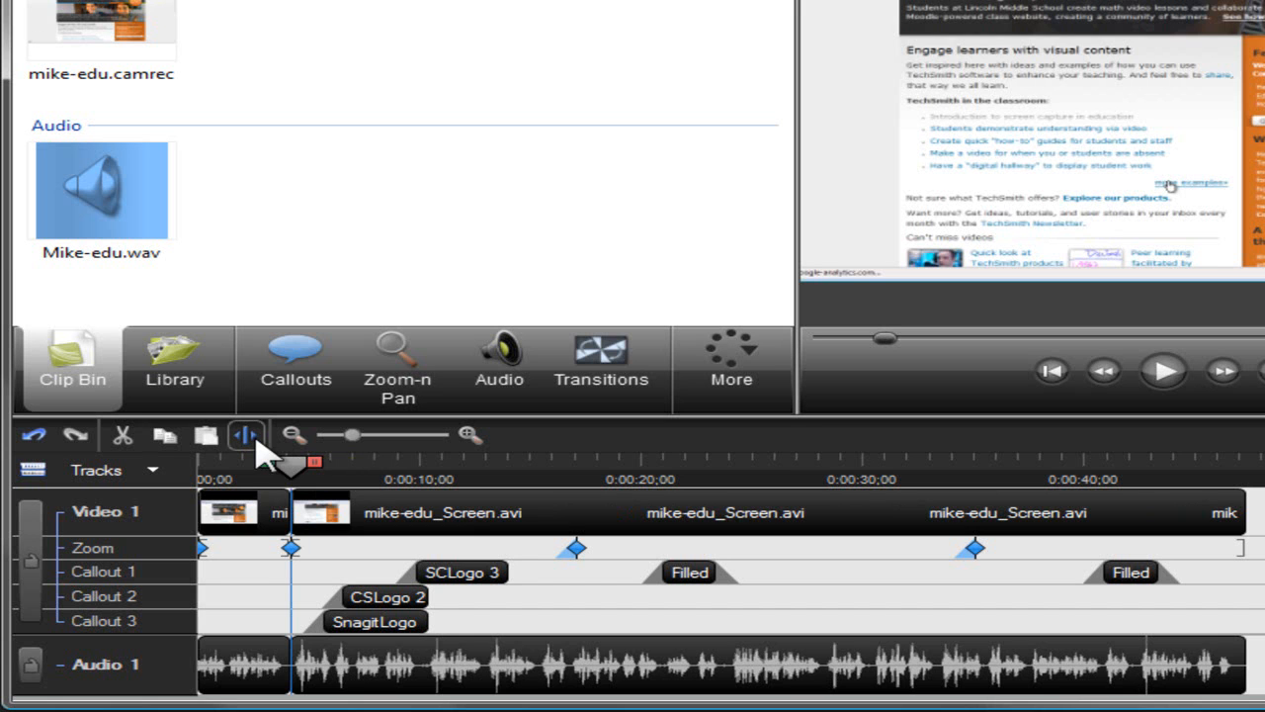
# Cut the timeline range from about 0:00:01 up to the split point, and undo that cut.
pyautogui.moveTo(266, 460); pyautogui.dragTo(206, 473)
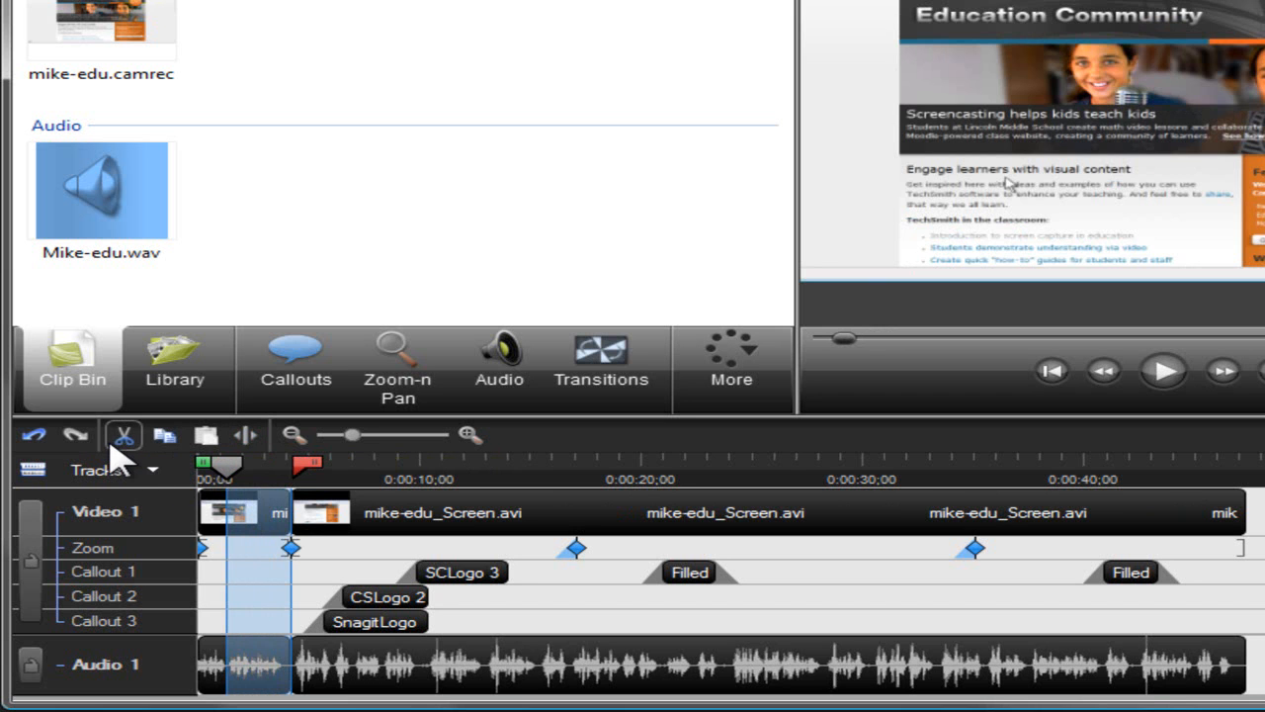
pyautogui.click(111, 446)
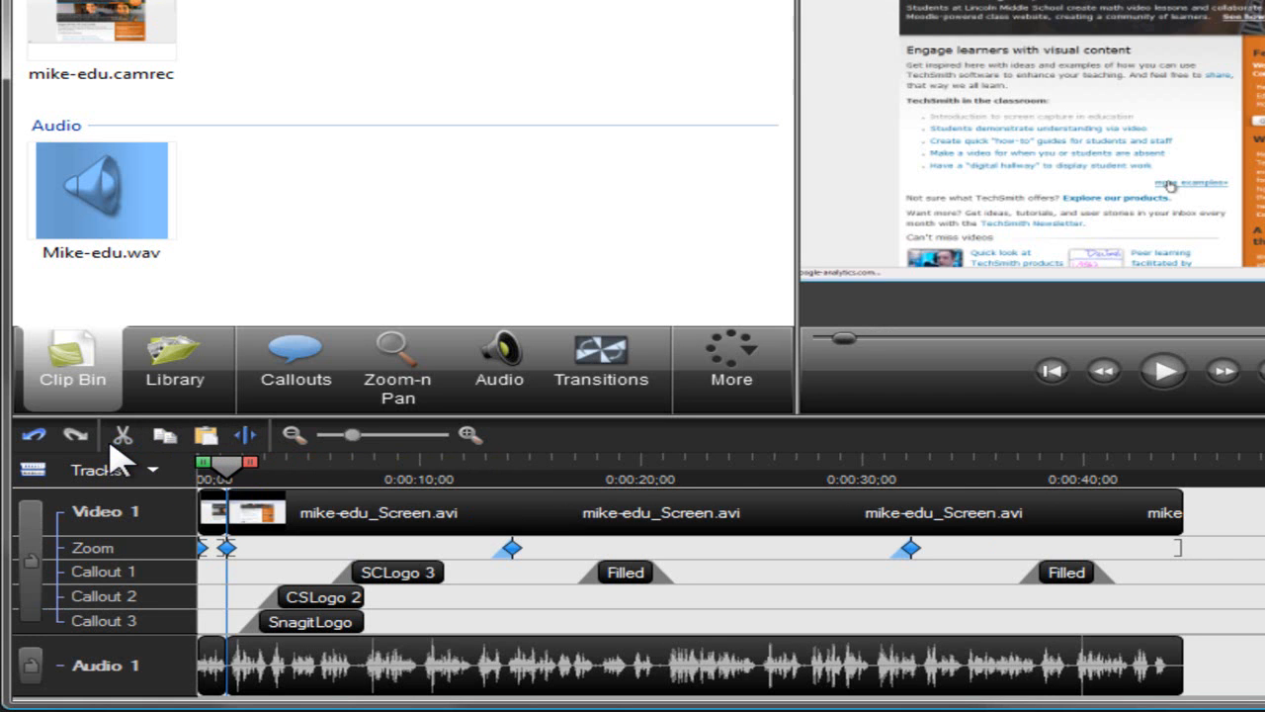
pyautogui.click(39, 446)
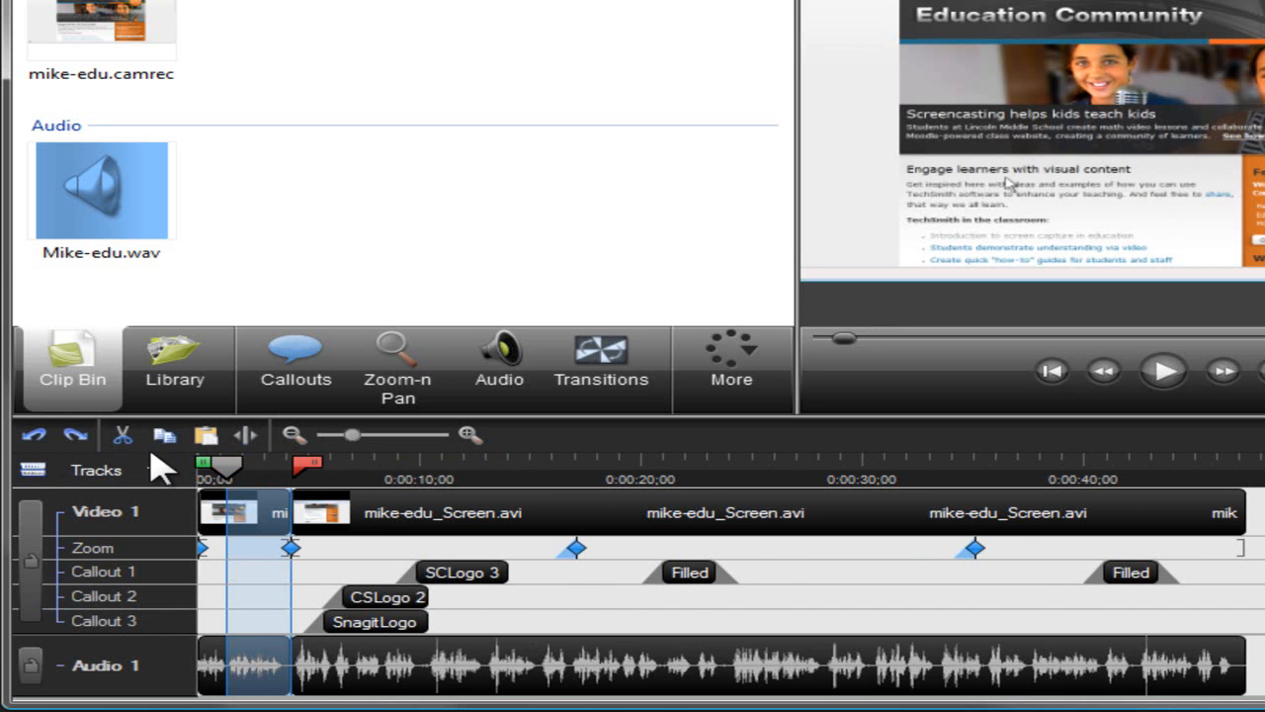
# Place the playhead at 0:00:06;15 and expand the Rounded Angles folder in the Library.
pyautogui.click(343, 465)
pyautogui.doubleClick(342, 464)
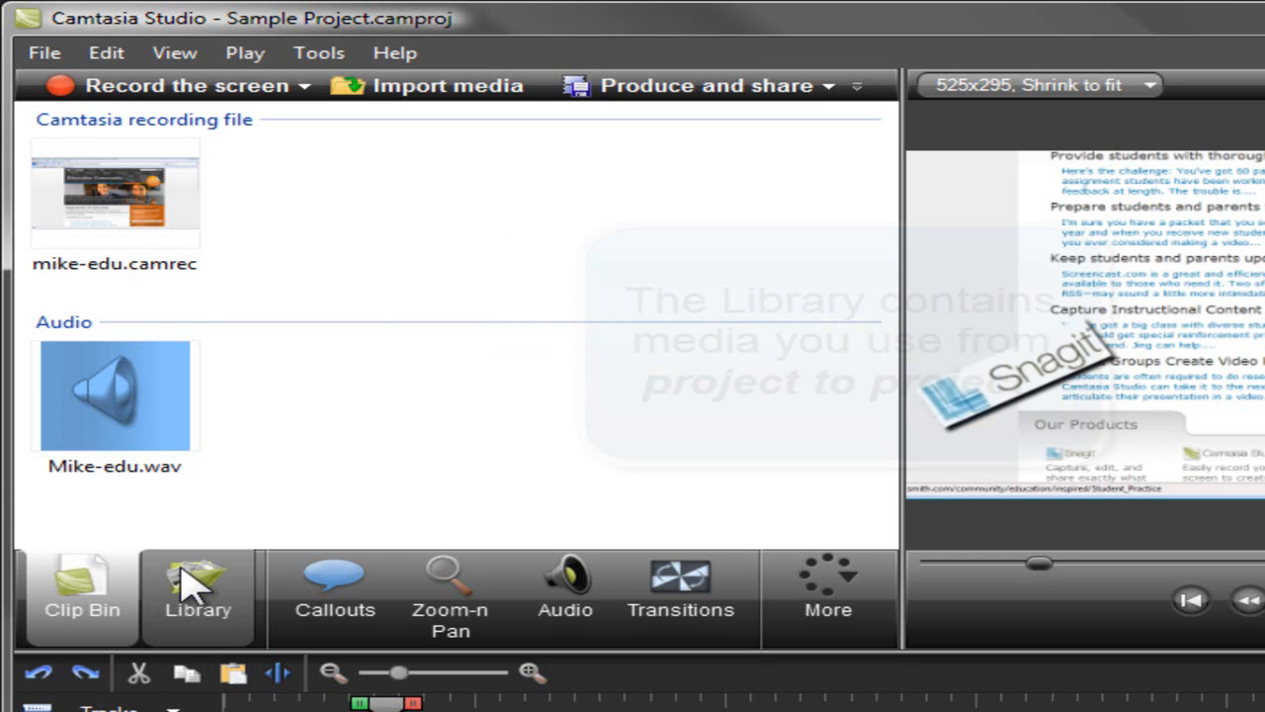
pyautogui.click(187, 584)
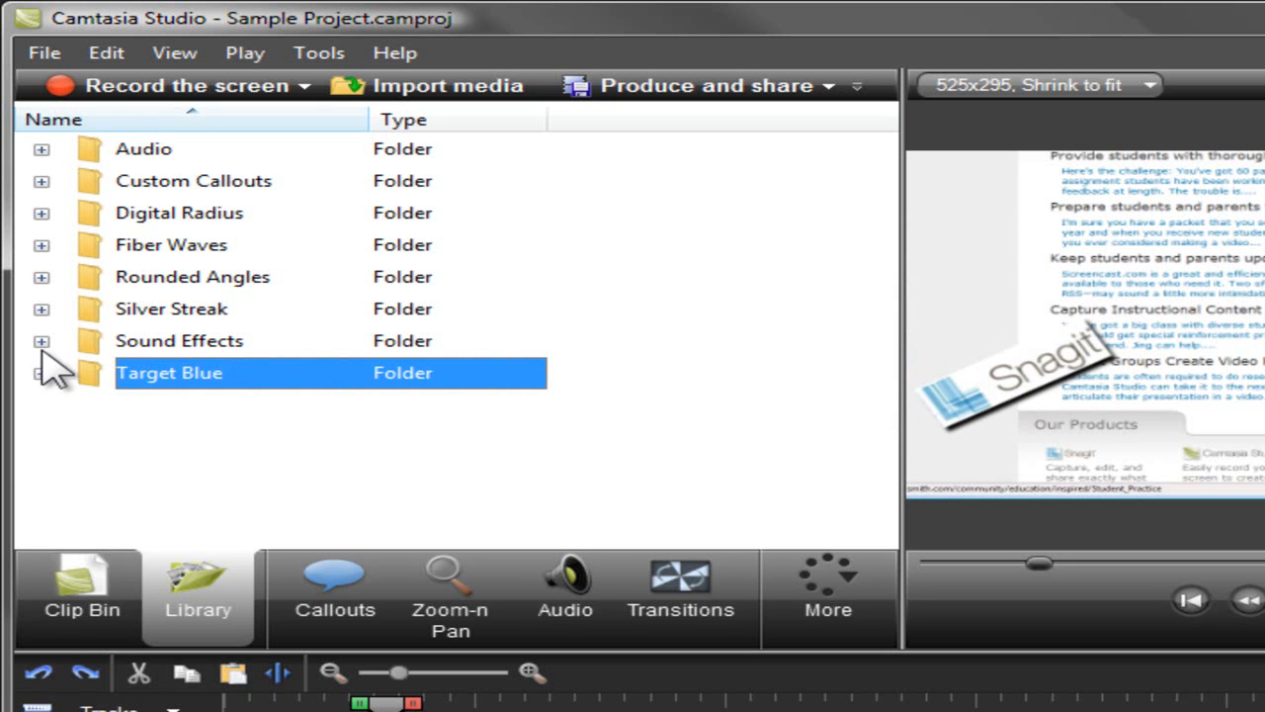
pyautogui.click(41, 276)
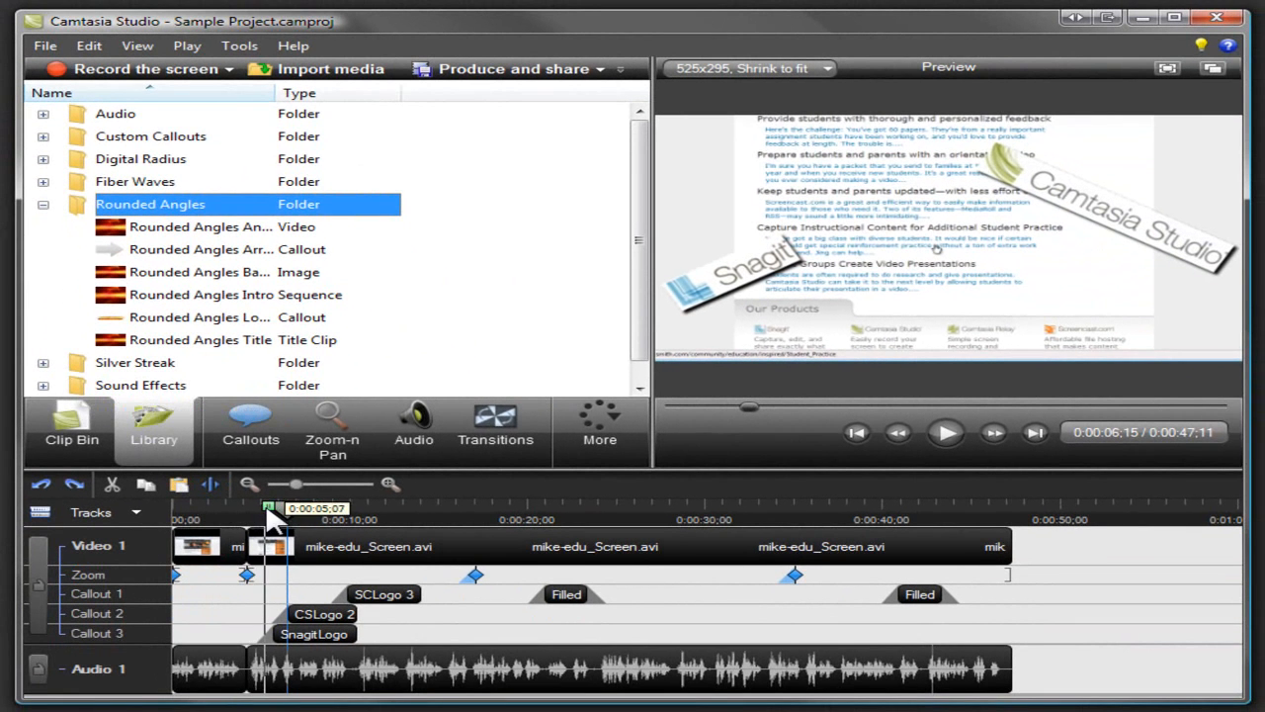
# Add the timeline range from 0:00:03;25 to 0:00:06;15 to the Library and insert the Rounded Angles Title clip at the start of Video 1.
pyautogui.moveTo(263, 514); pyautogui.dragTo(225, 505)
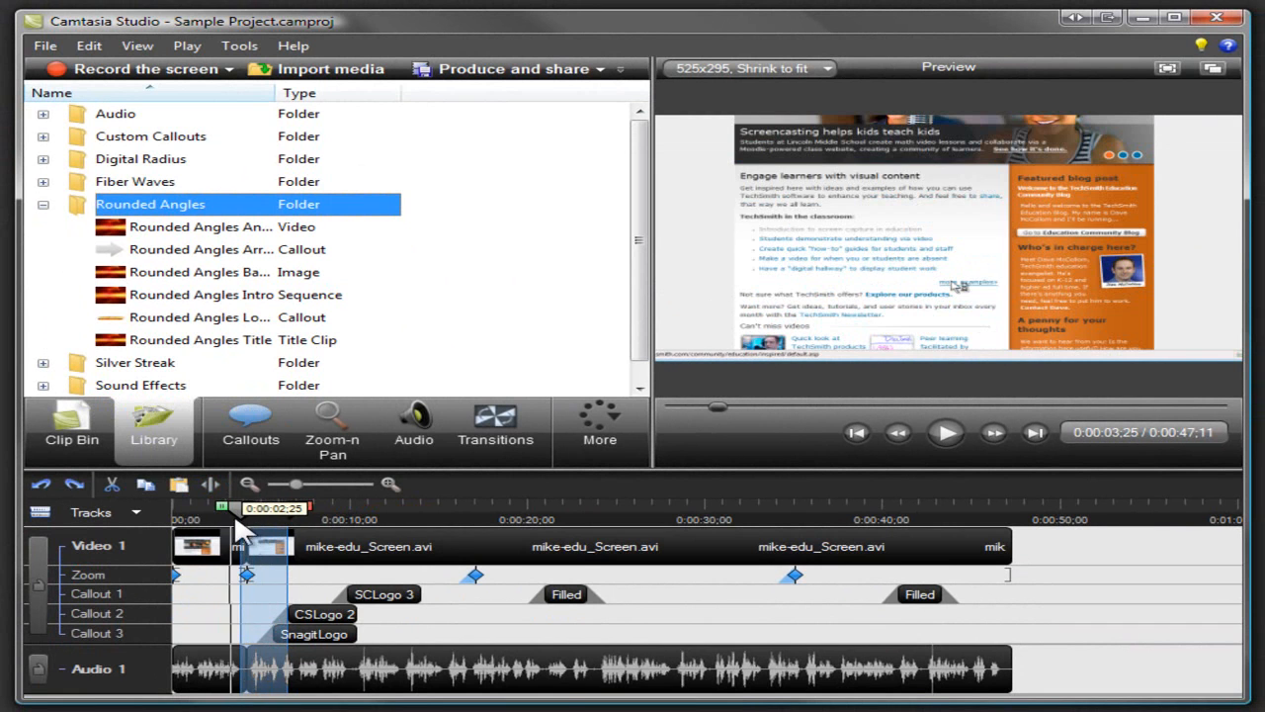
pyautogui.rightClick(263, 547)
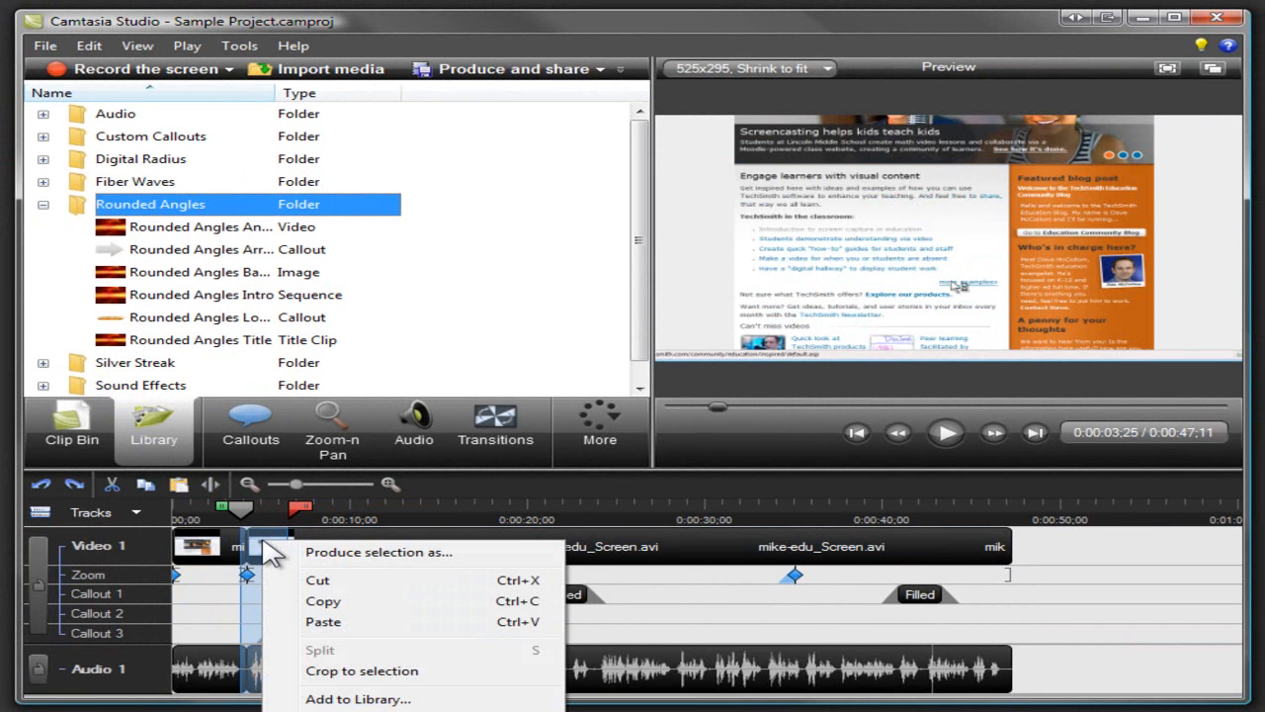
pyautogui.click(318, 700)
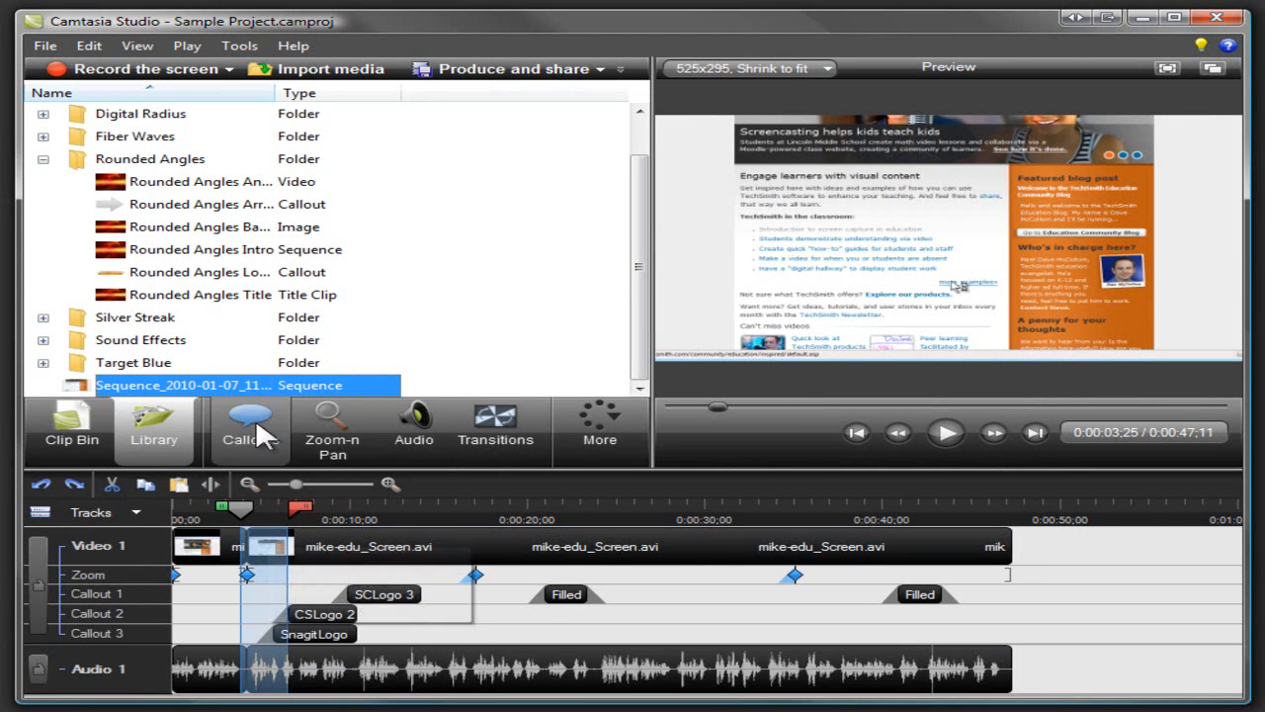
pyautogui.moveTo(253, 296); pyautogui.dragTo(182, 550)
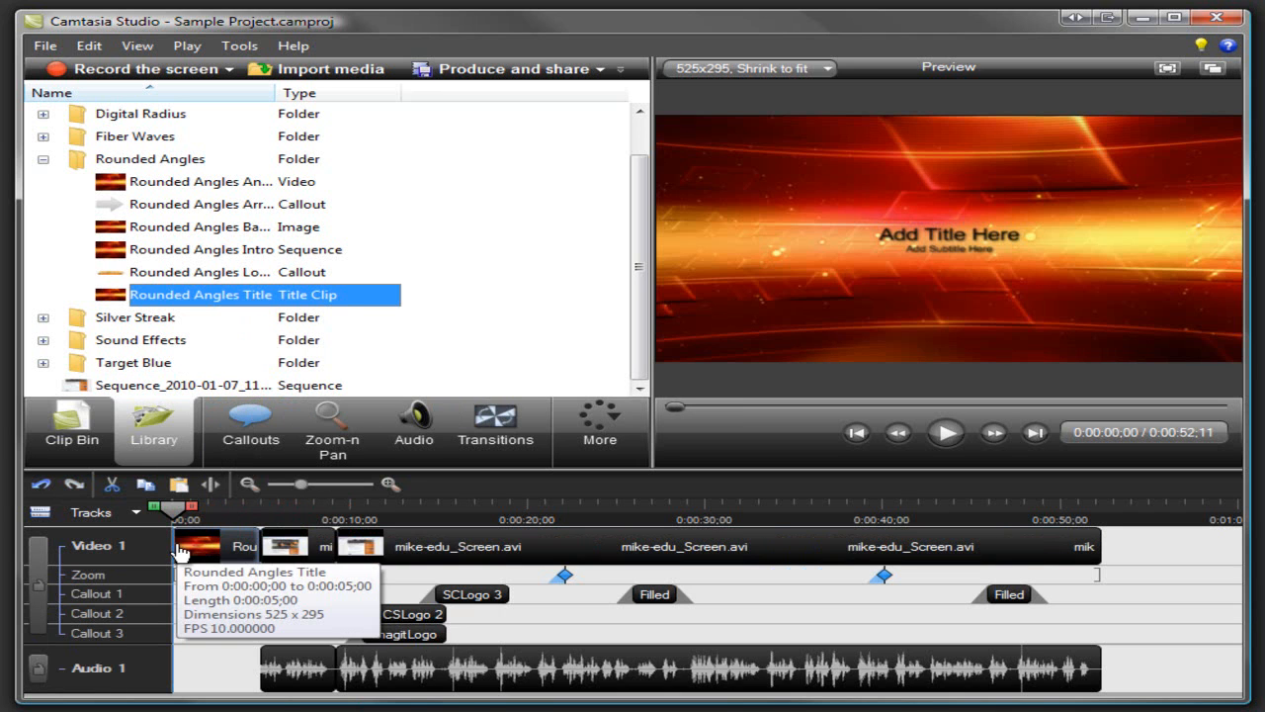
# Add an arrow callout at 0:00:05;24, shrink it and place it just below the Education Community heading, pointing at the first portrait.
pyautogui.click(274, 520)
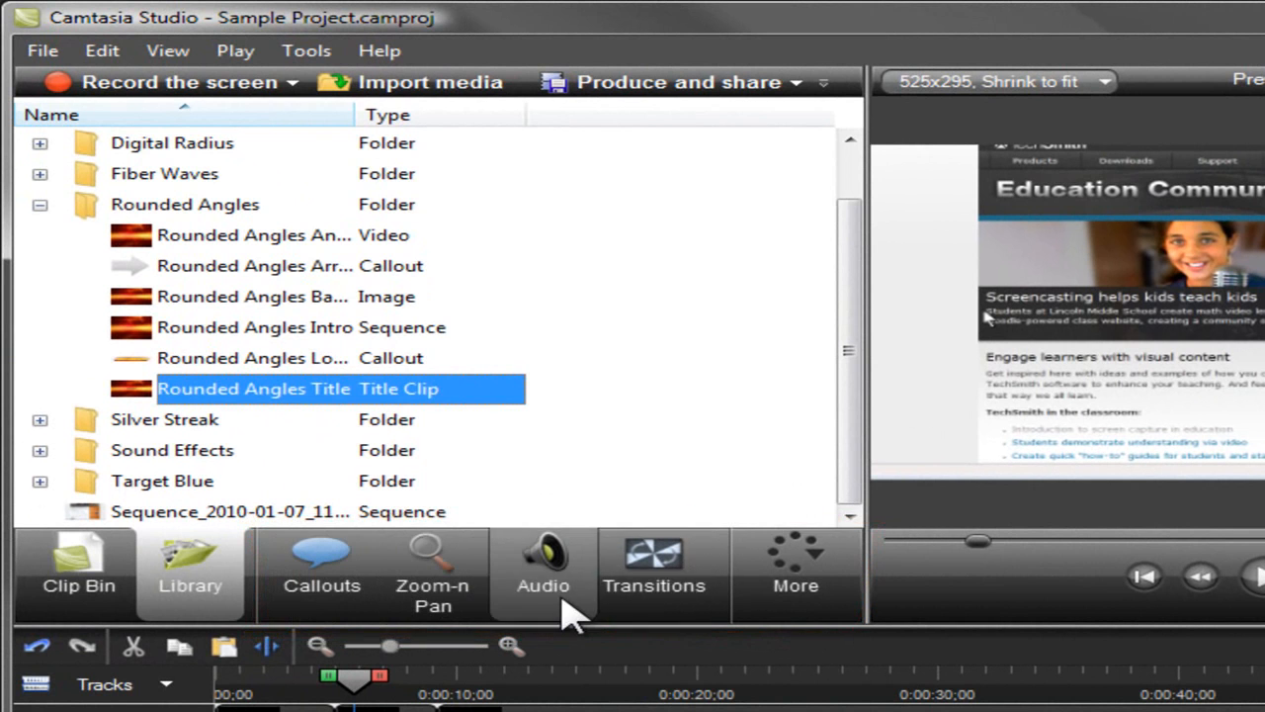
pyautogui.click(331, 589)
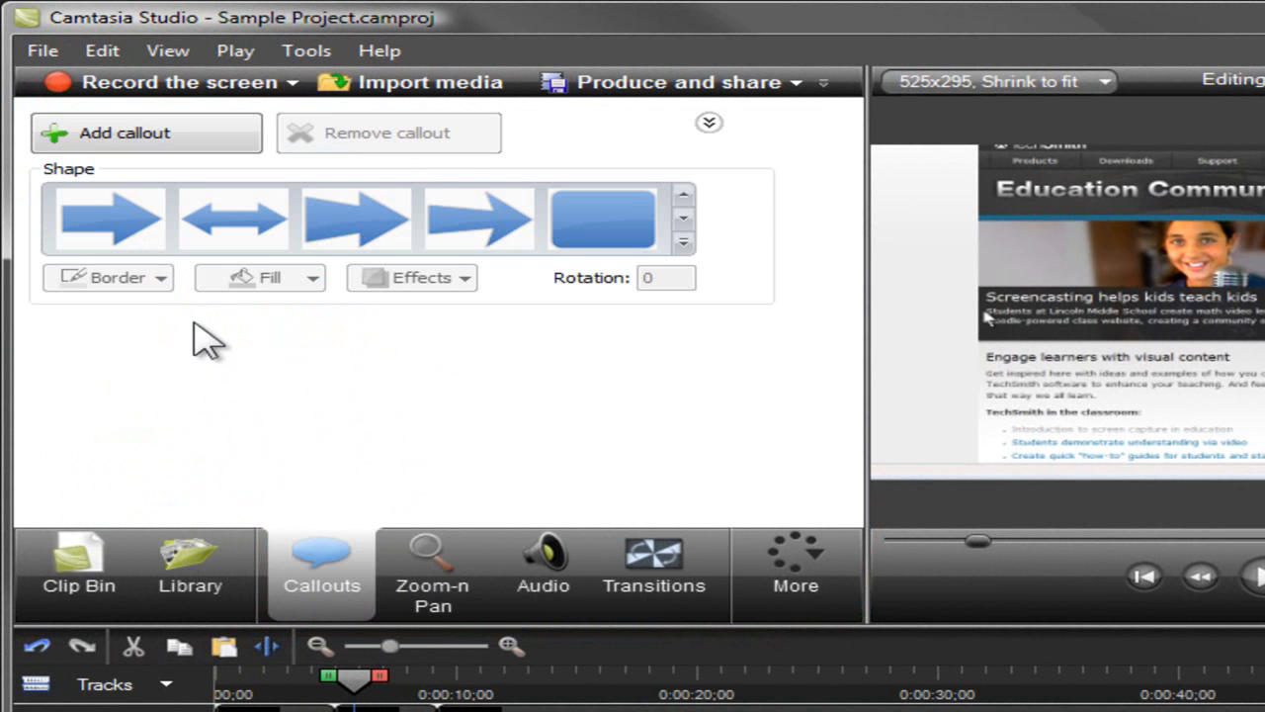
pyautogui.click(148, 242)
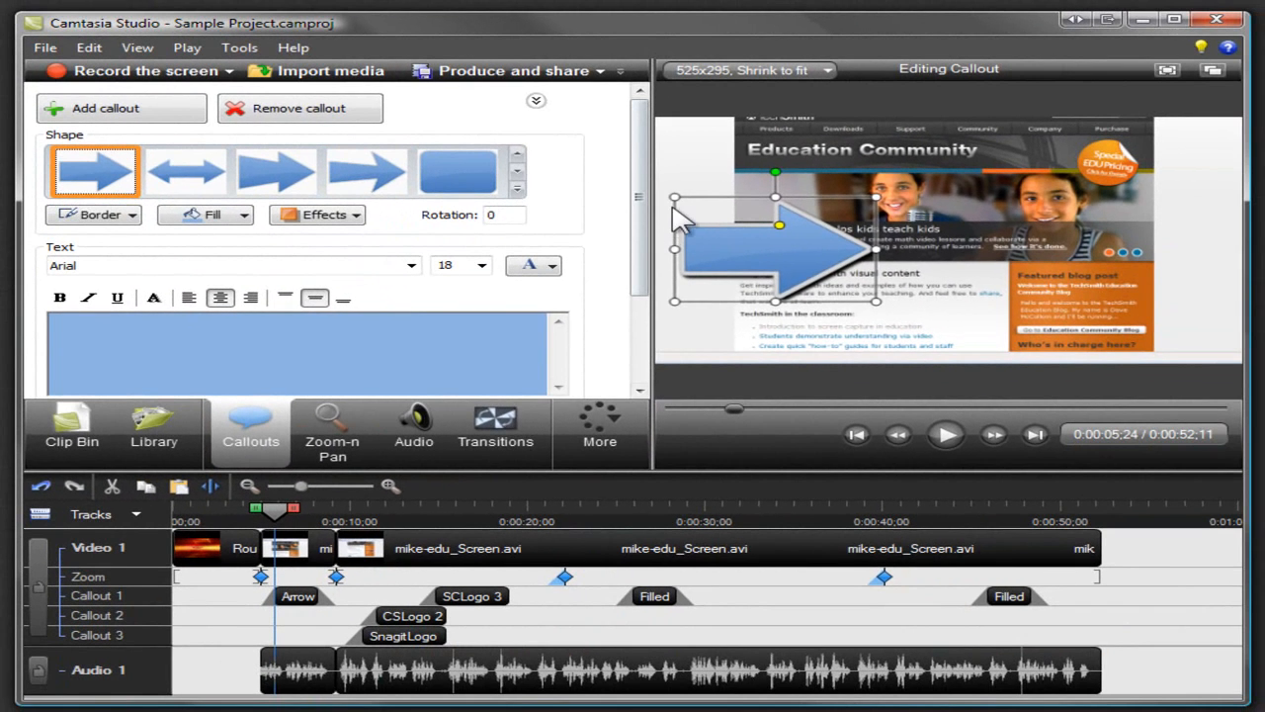
pyautogui.moveTo(675, 198); pyautogui.dragTo(764, 194)
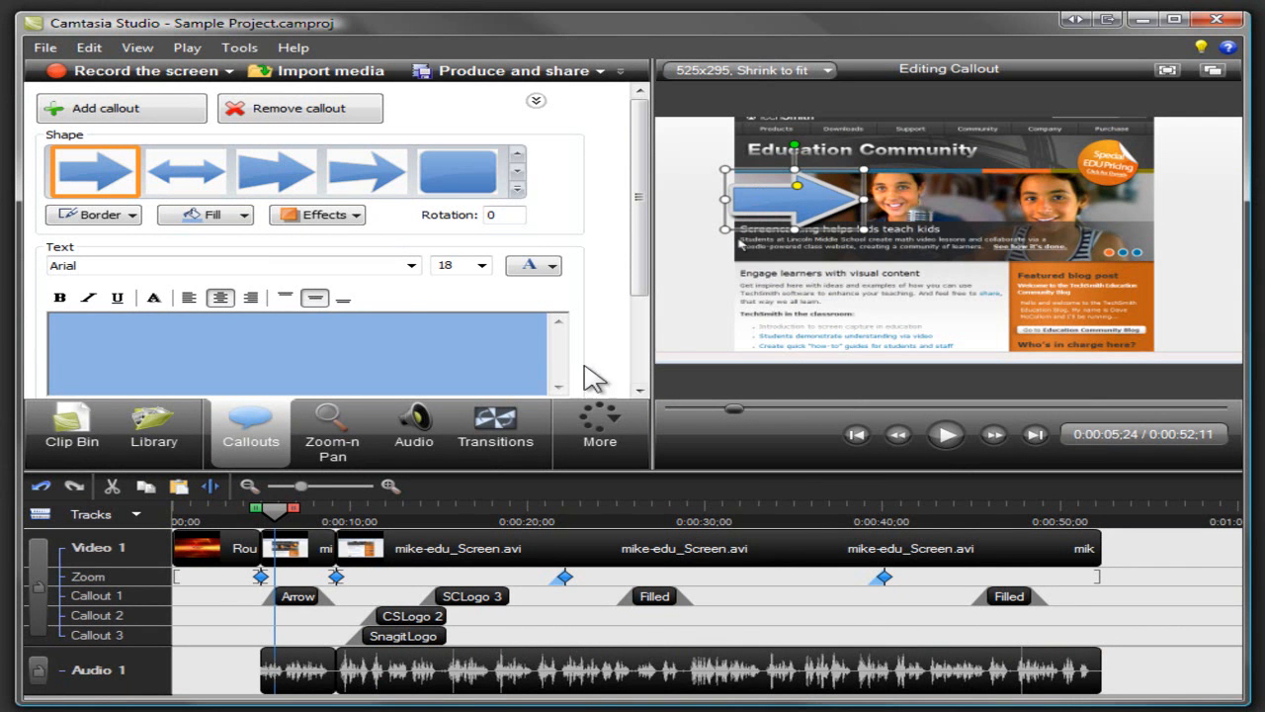
# Add a Fade through black transition between the Rounded Angles Title and the first mike-edu_Screen.avi clip.
pyautogui.click(505, 414)
pyautogui.click(492, 231)
pyautogui.moveTo(492, 229); pyautogui.dragTo(290, 538)
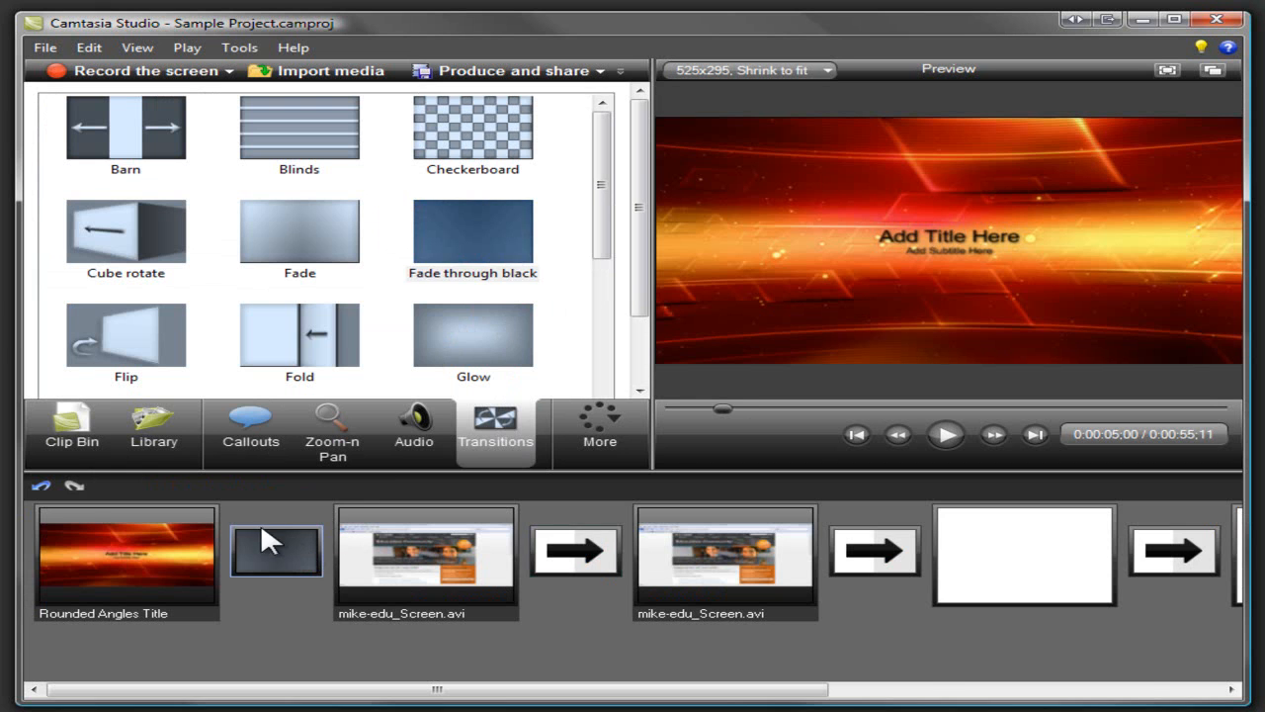
pyautogui.click(85, 438)
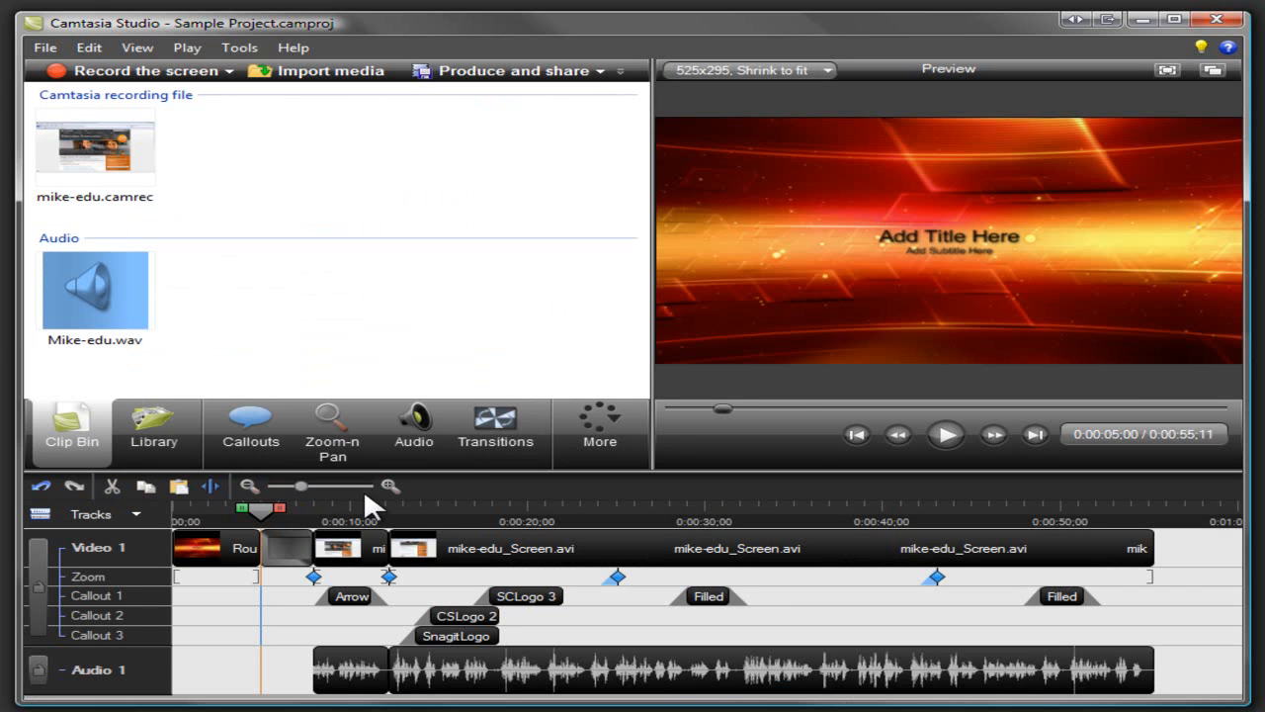
# Create a zoom at 0:00:13;03 by shrinking the Zoom-n-Pan frame and repositioning it over the page's article text.
pyautogui.click(405, 510)
pyautogui.click(332, 435)
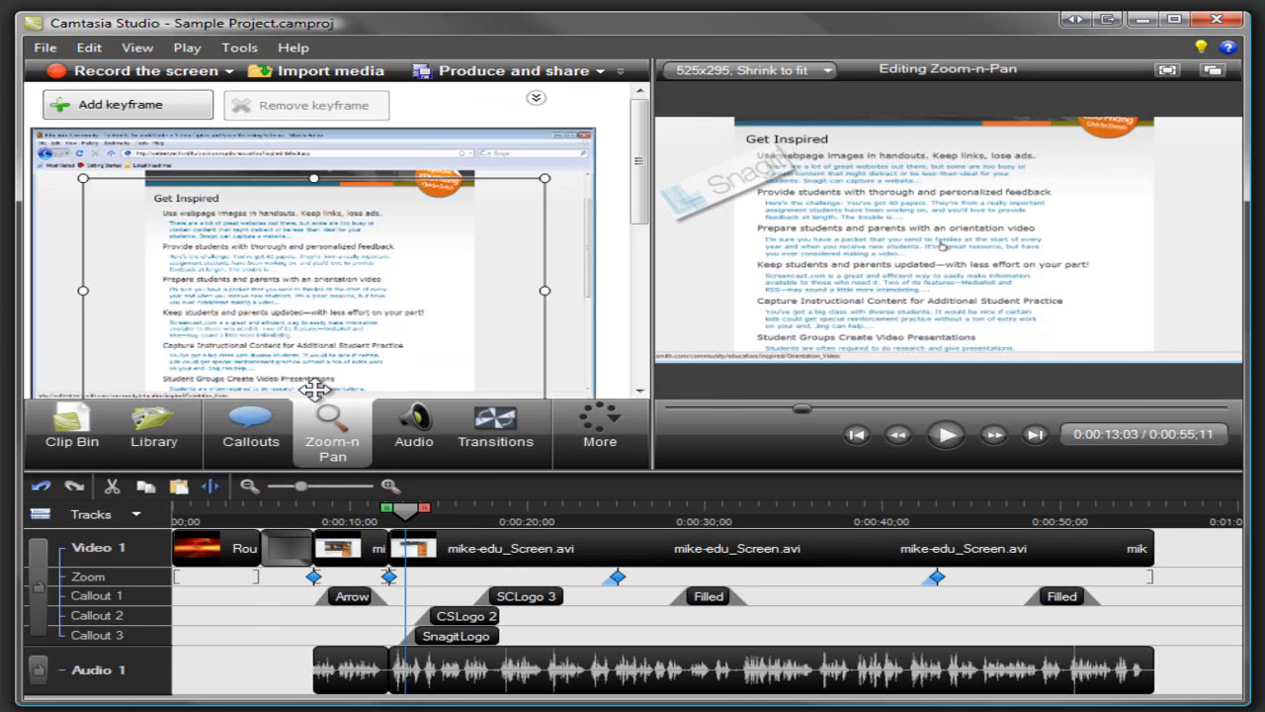
pyautogui.moveTo(83, 177); pyautogui.dragTo(244, 256)
pyautogui.moveTo(325, 339); pyautogui.dragTo(257, 287)
# Apply a yellow highlight effect to the mouse cursor with Cursor Effects.
pyautogui.click(610, 421)
pyautogui.click(621, 461)
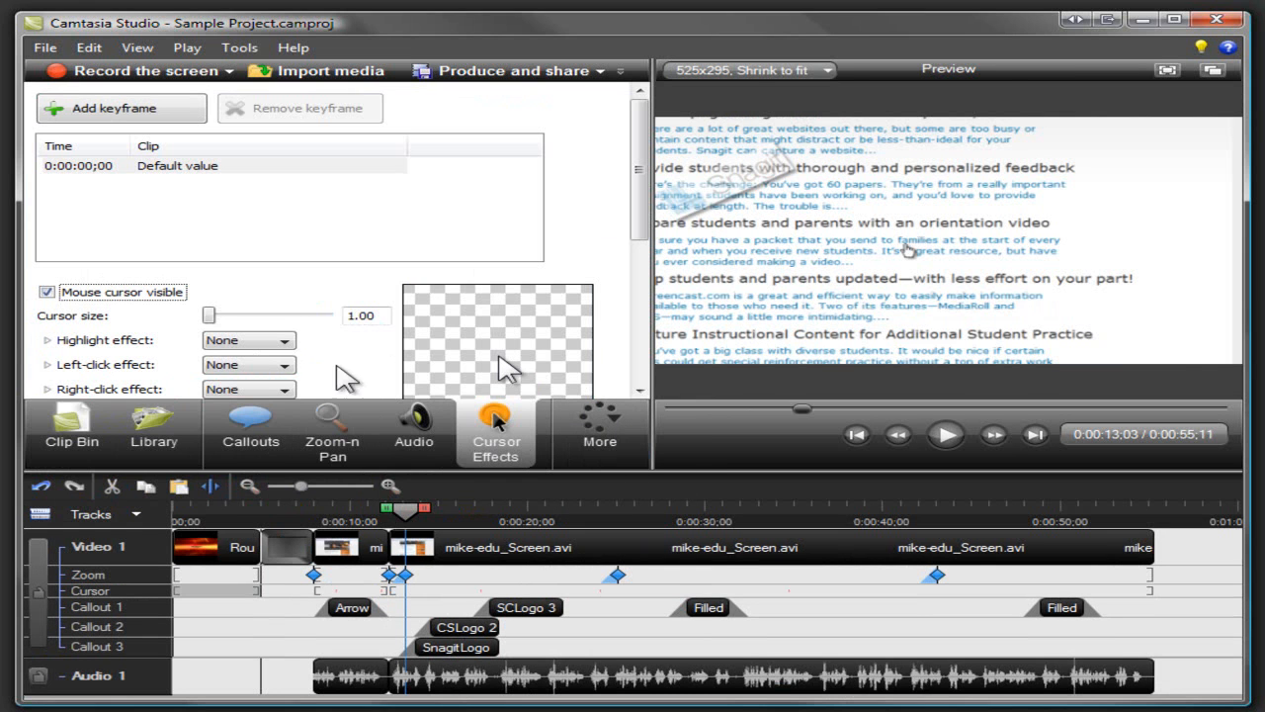
pyautogui.click(285, 341)
pyautogui.click(281, 369)
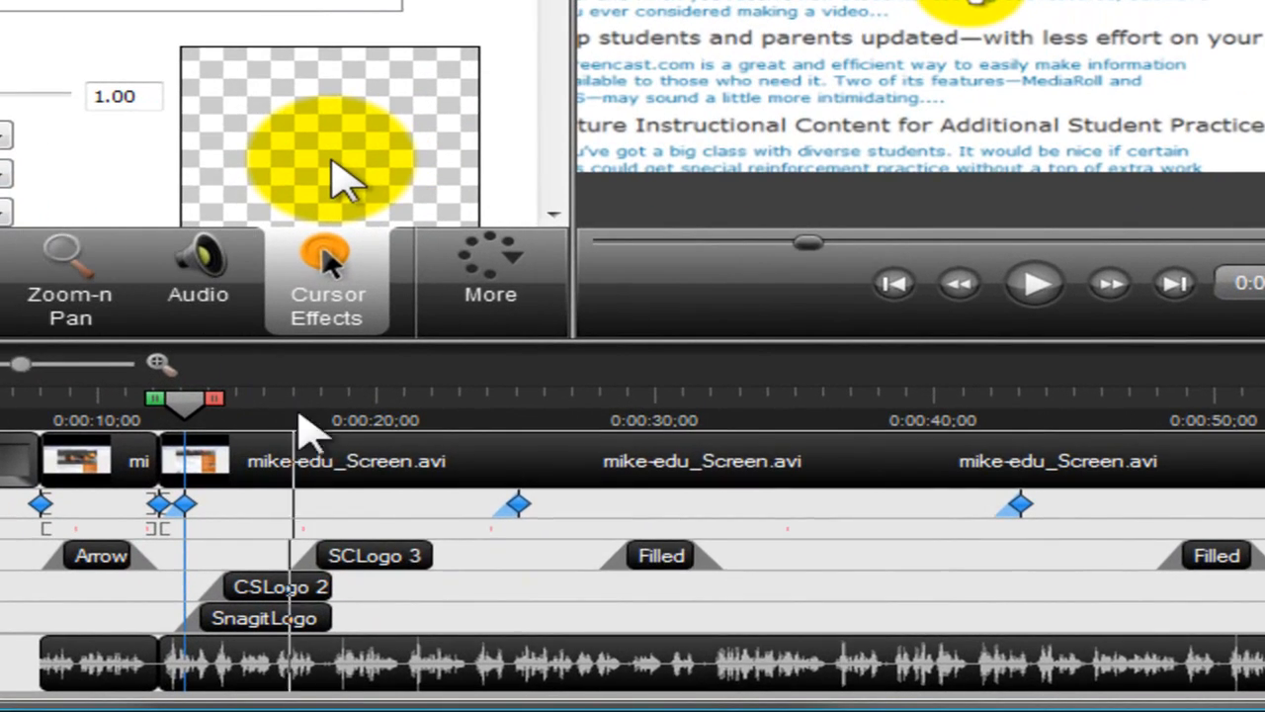
# Enlarge the filled callout reading "--Image & Video --Easy to Use --Free!" in the preview.
pyautogui.click(645, 560)
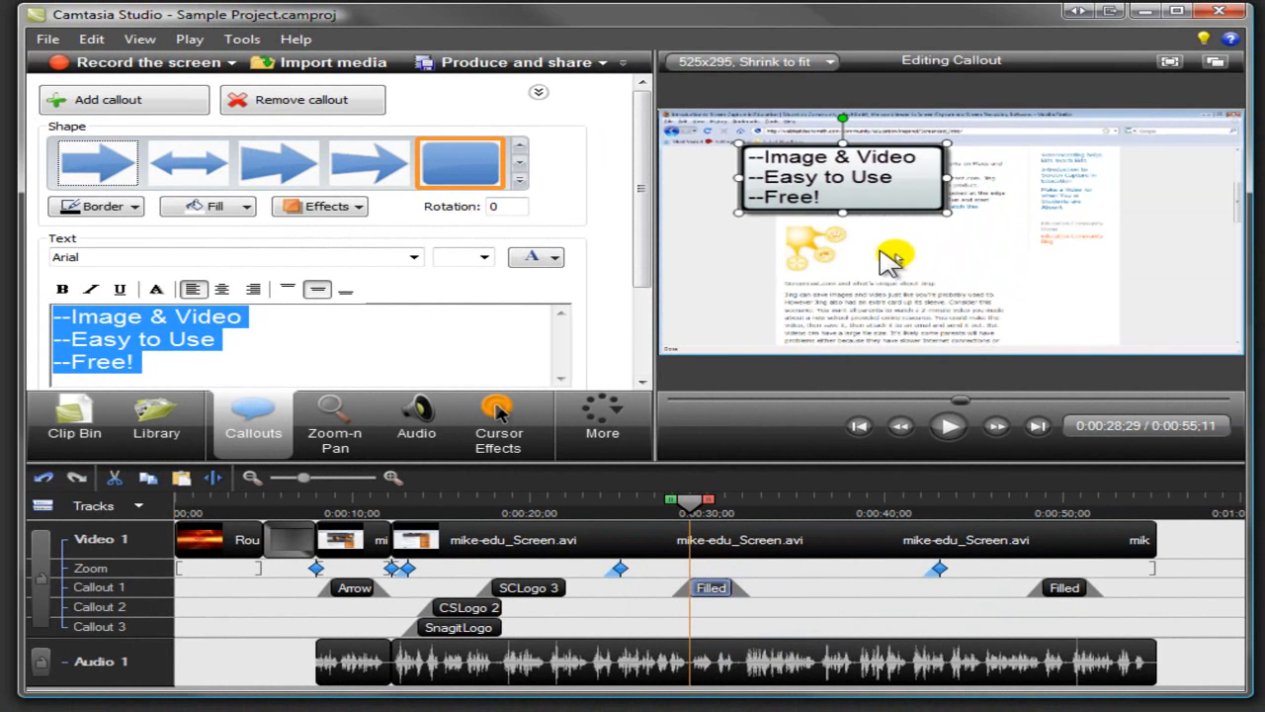
pyautogui.moveTo(951, 216); pyautogui.dragTo(997, 247)
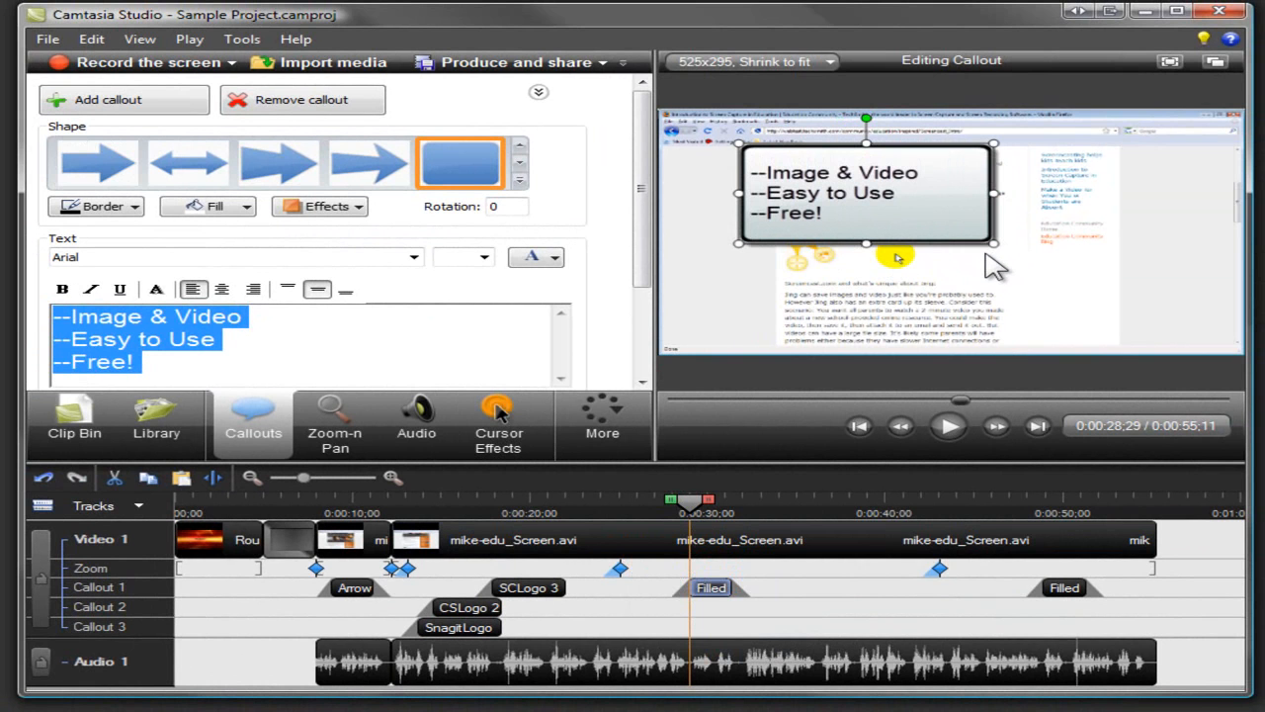
pyautogui.click(101, 411)
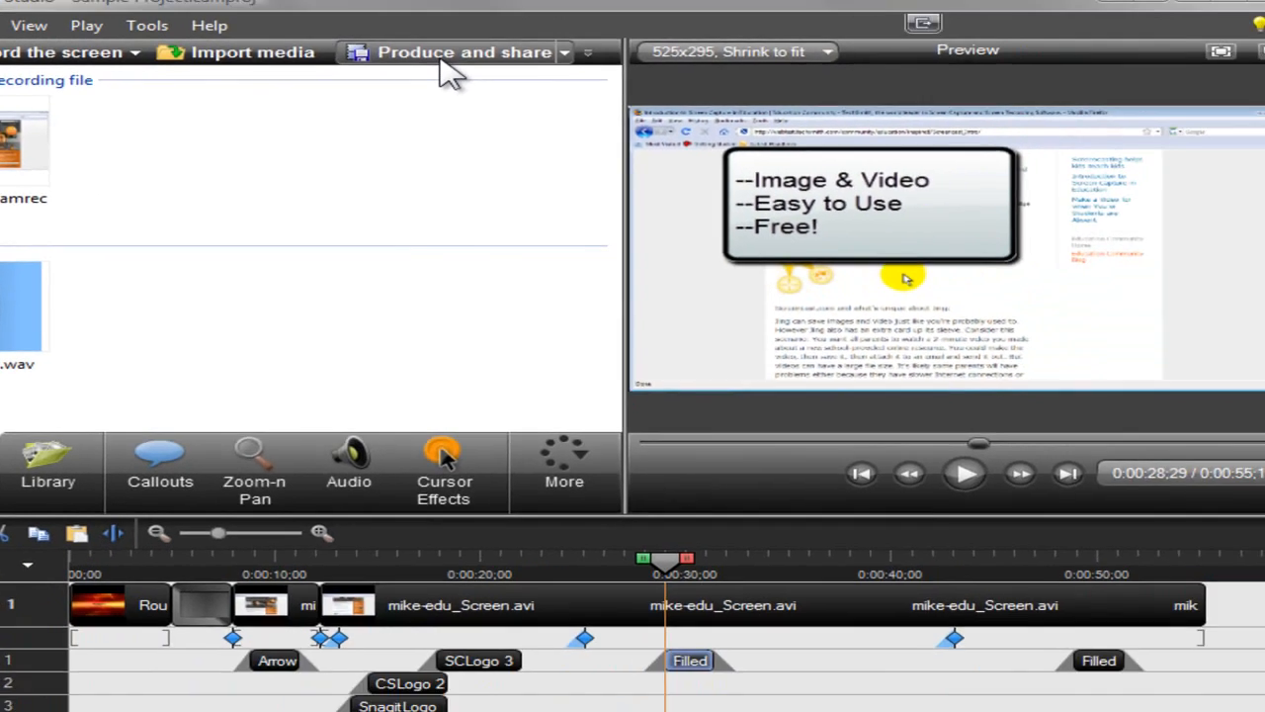
# Produce the video as an MP4 using the Blog preset in the Production Wizard.
pyautogui.click(442, 59)
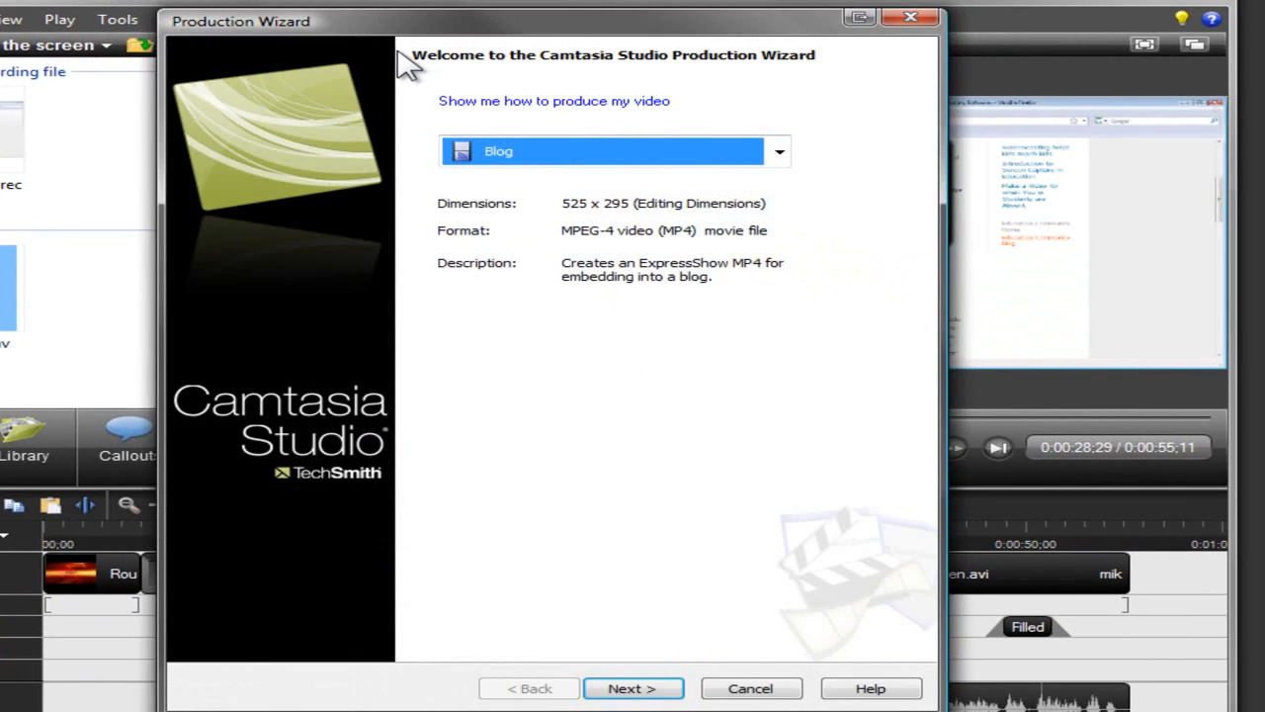
pyautogui.click(633, 688)
pyautogui.click(633, 688)
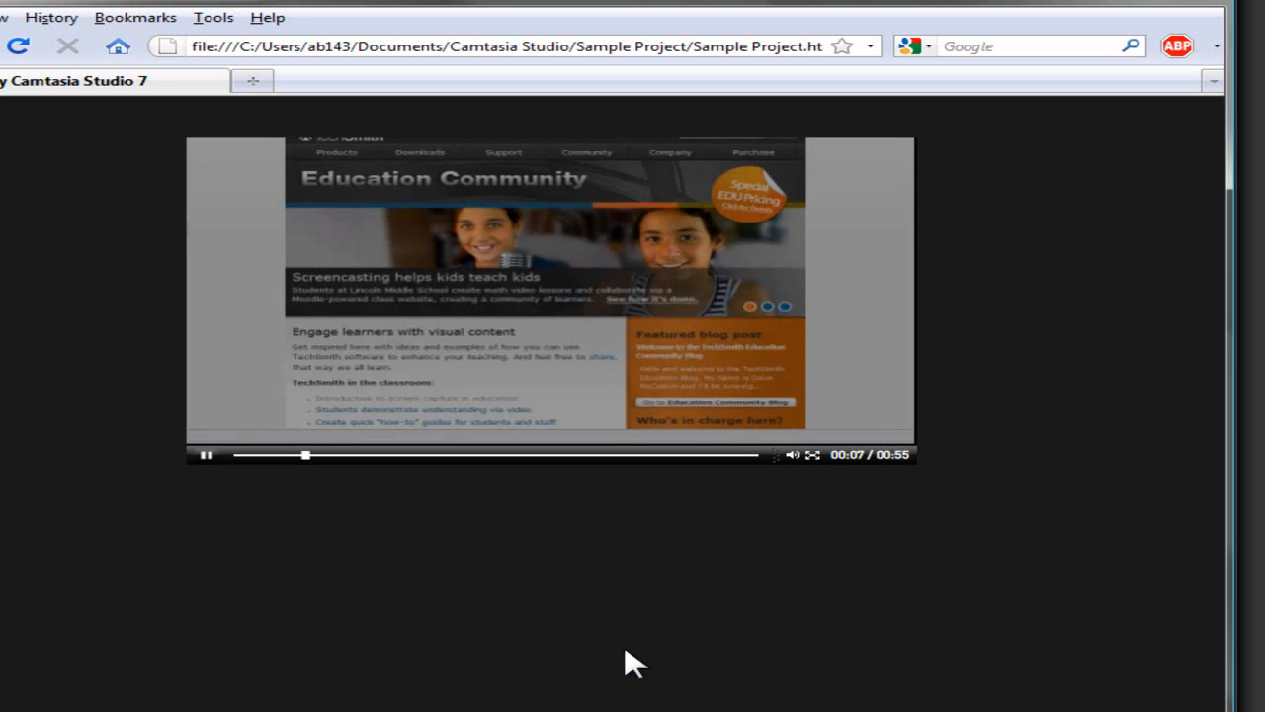